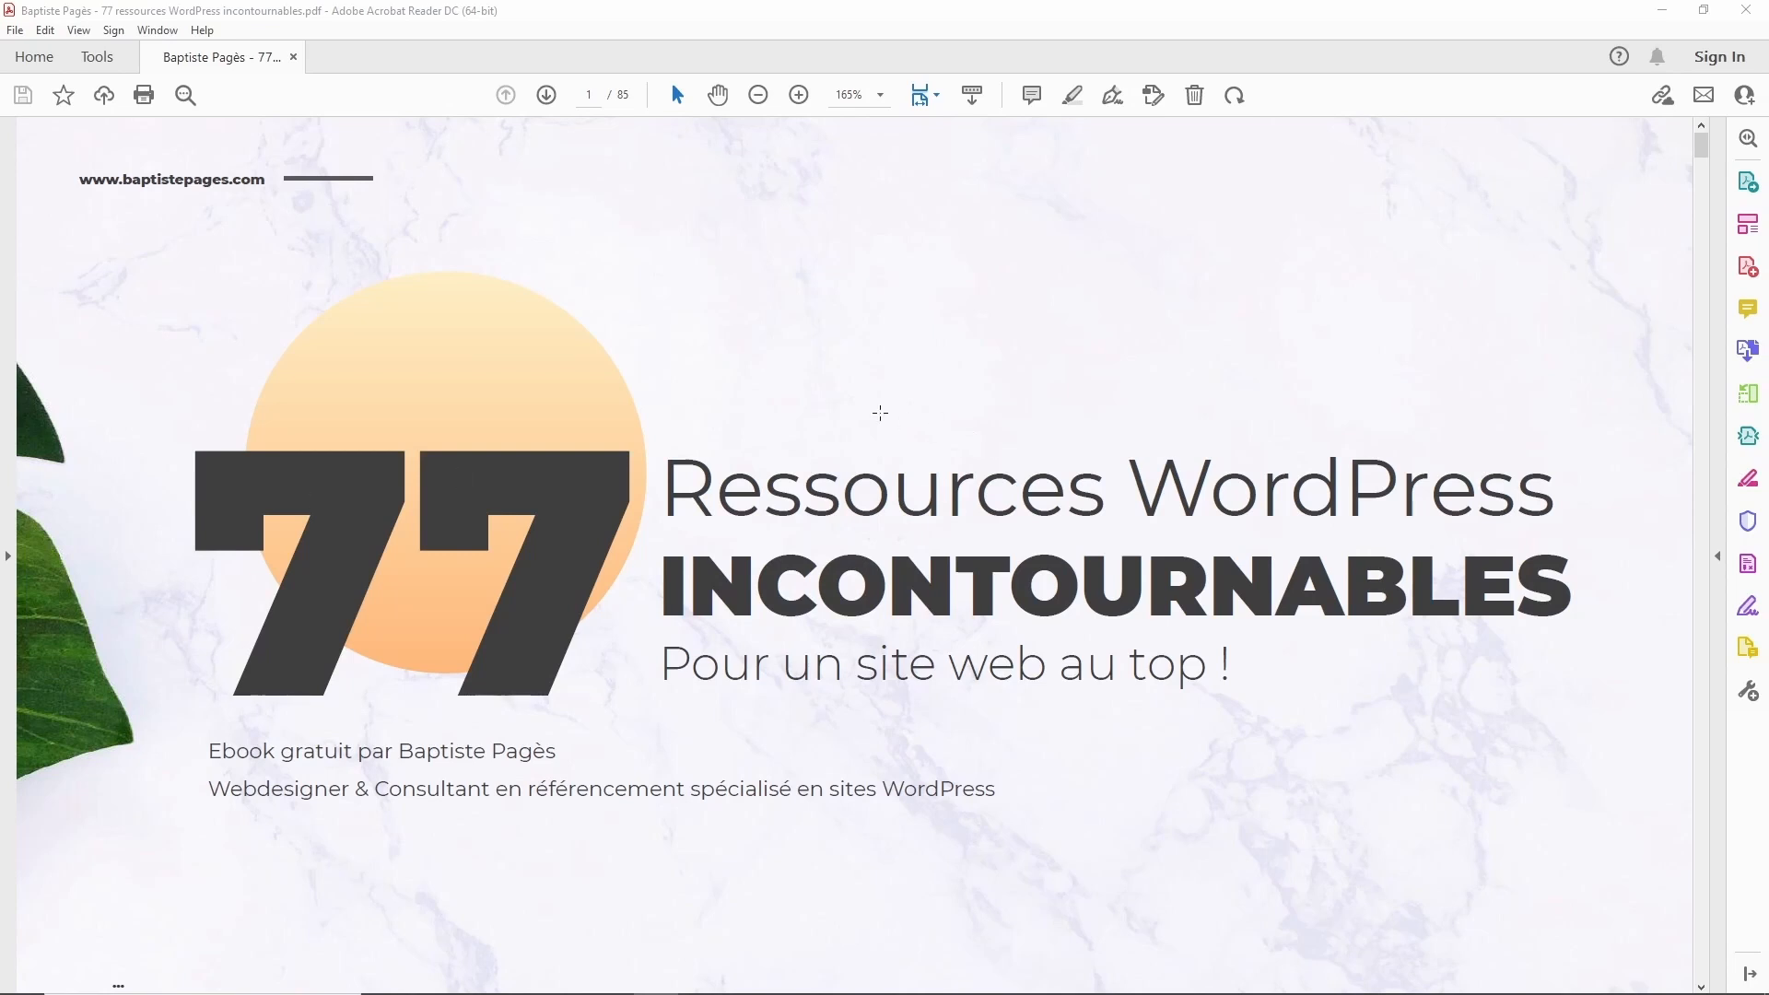
Skim the first pages of the WordPress resources ebook, from the cover through the WP-Rocket, Imsanity and GT-Metrix entries
scroll(880, 413, "down", 5)
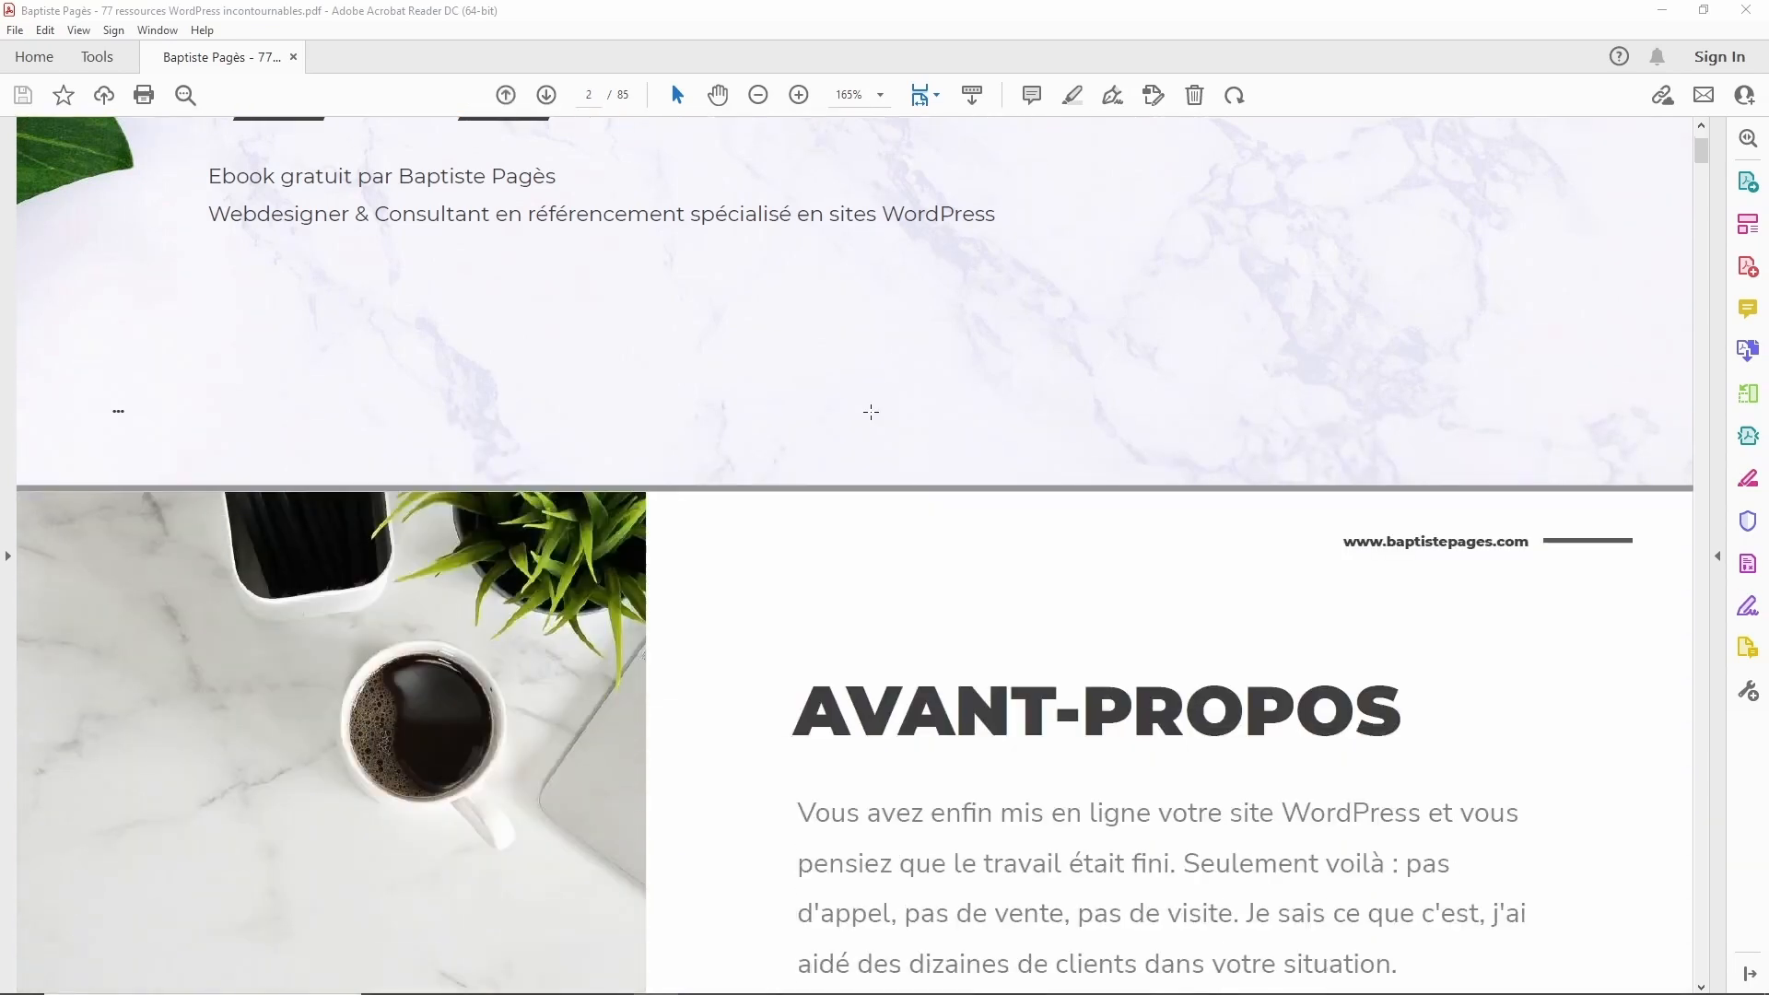
scroll(871, 412, "down", 10)
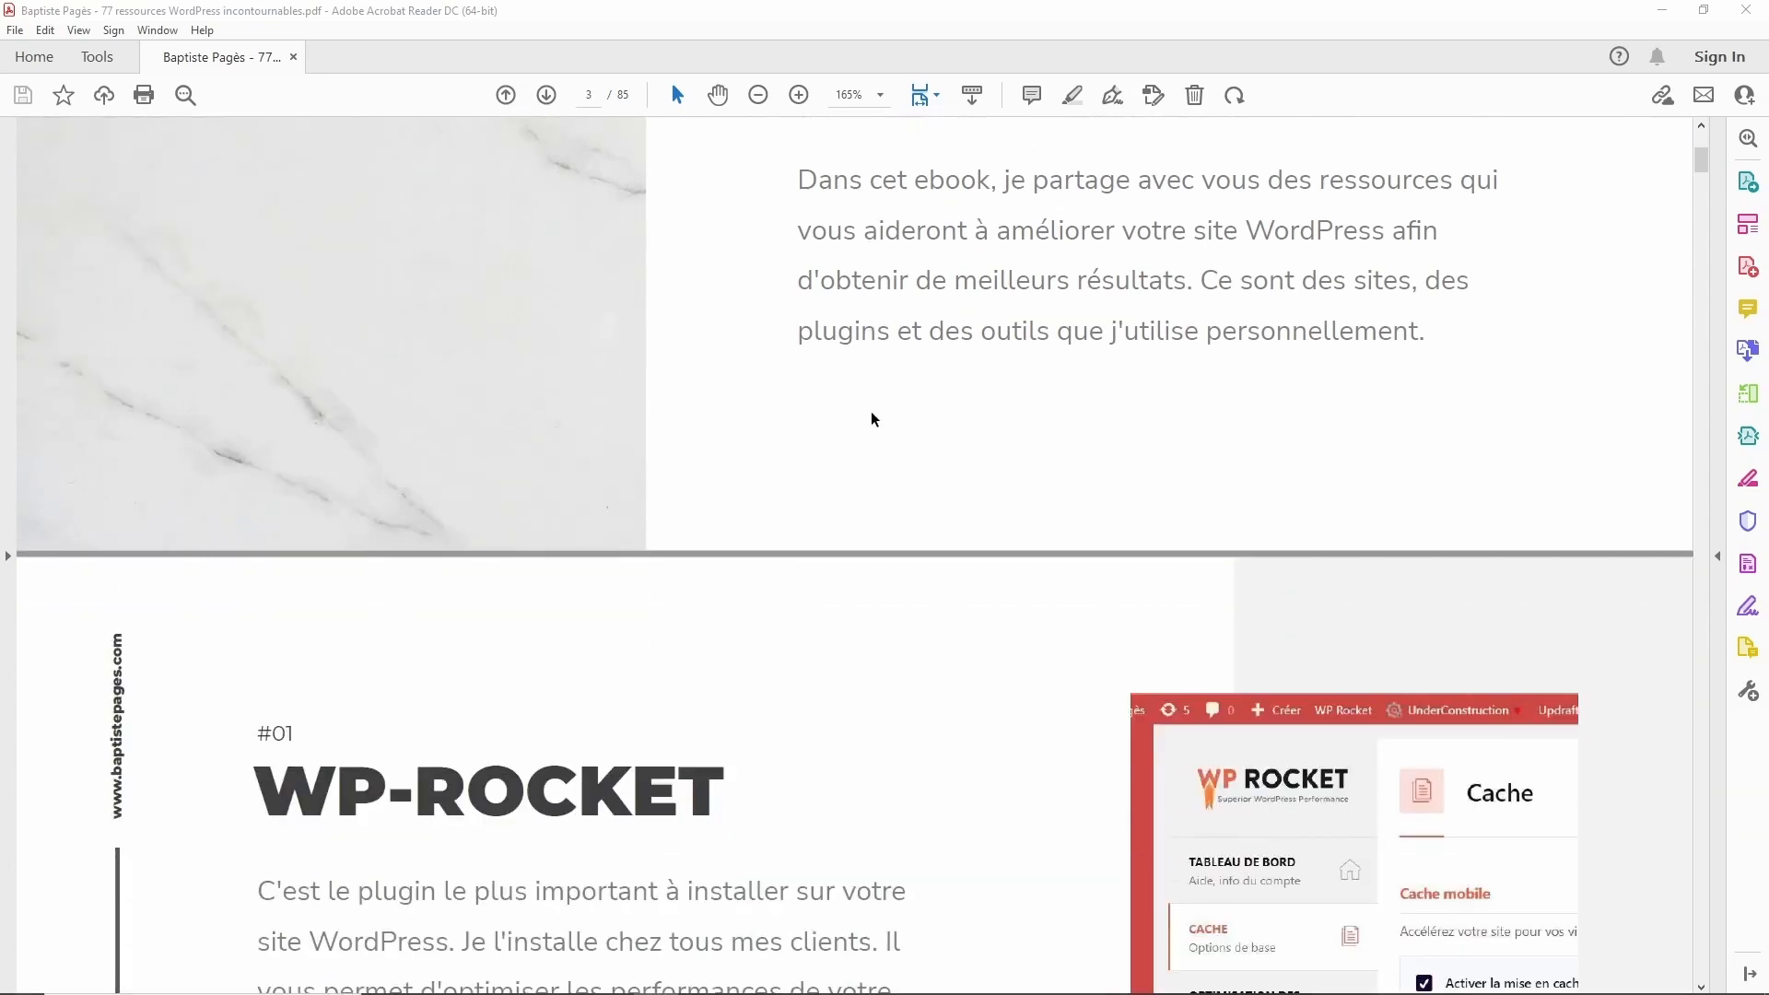
scroll(874, 419, "down", 10)
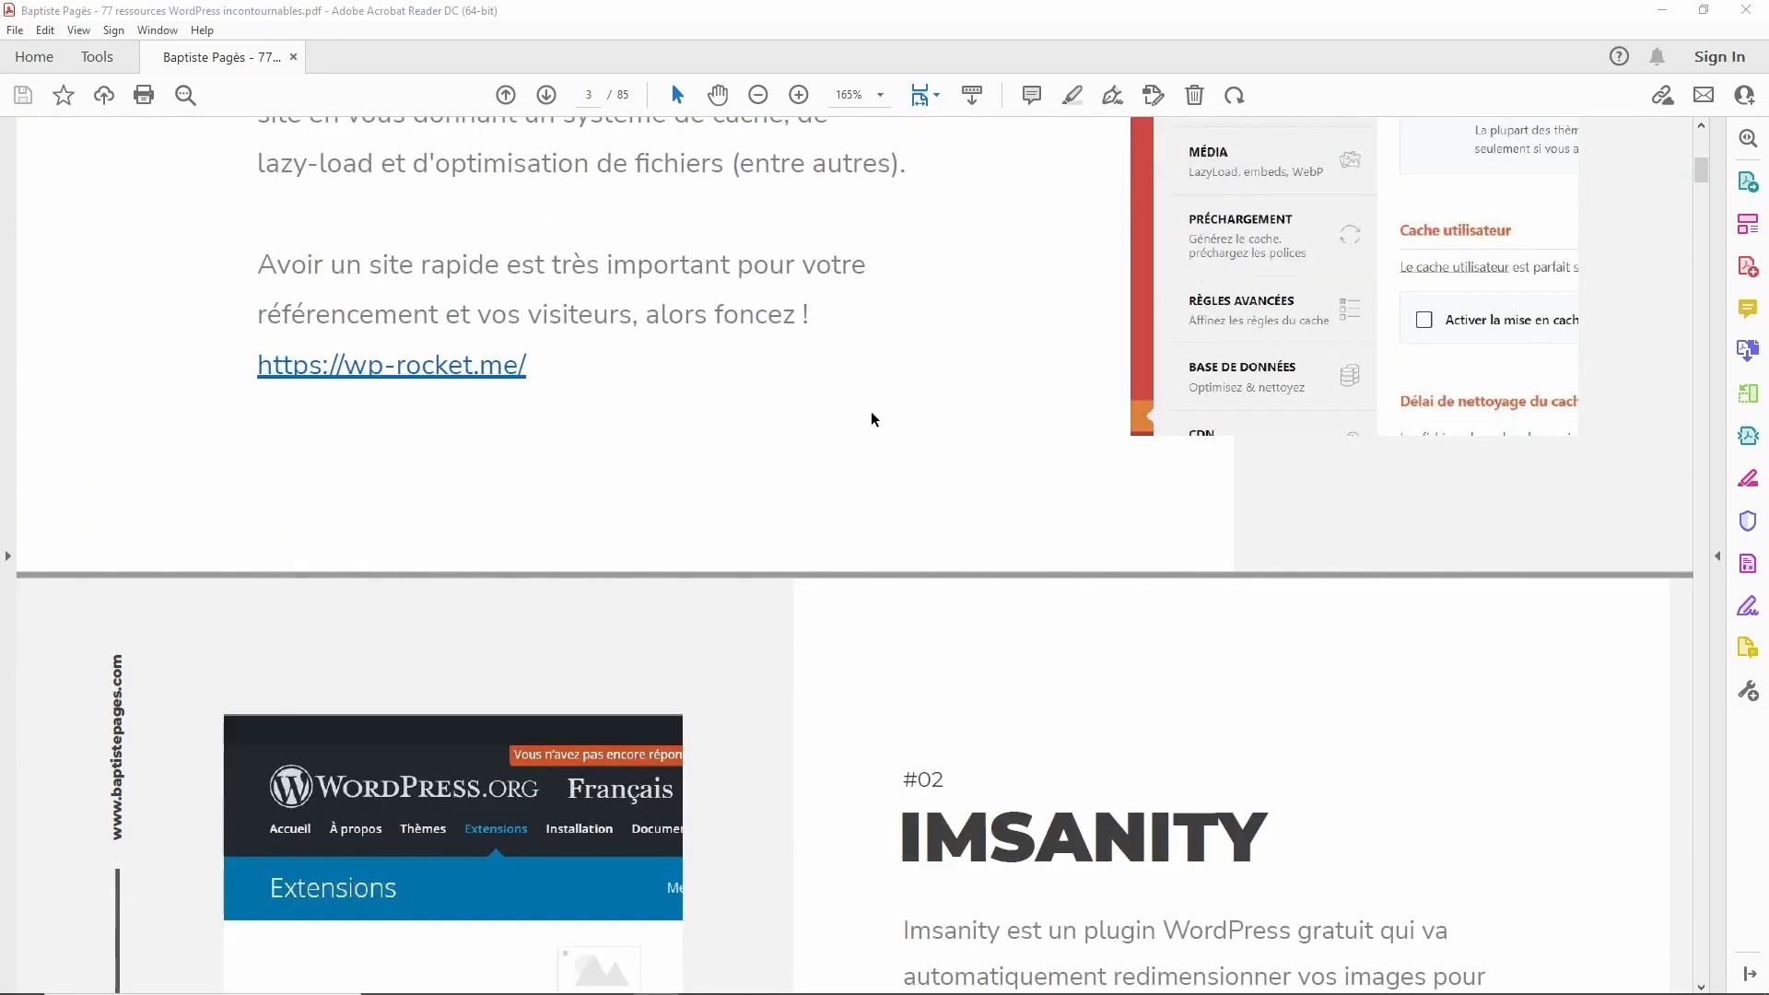
scroll(874, 420, "down", 10)
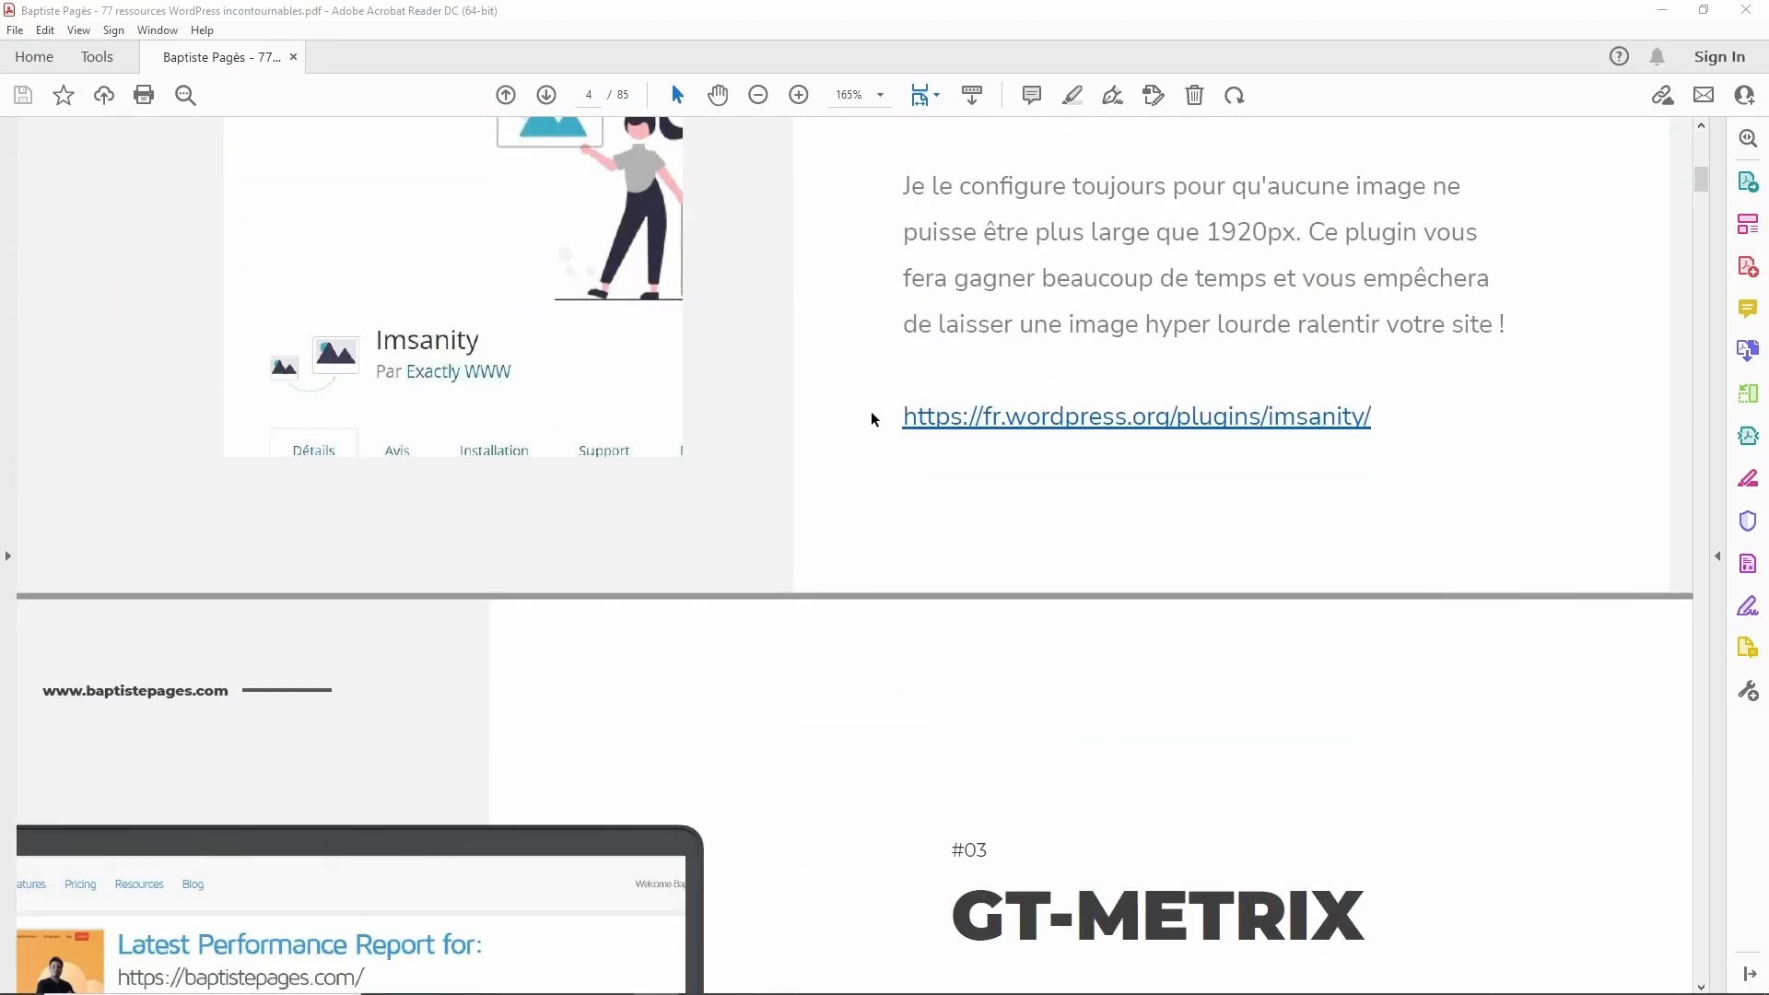
scroll(874, 420, "down", 6)
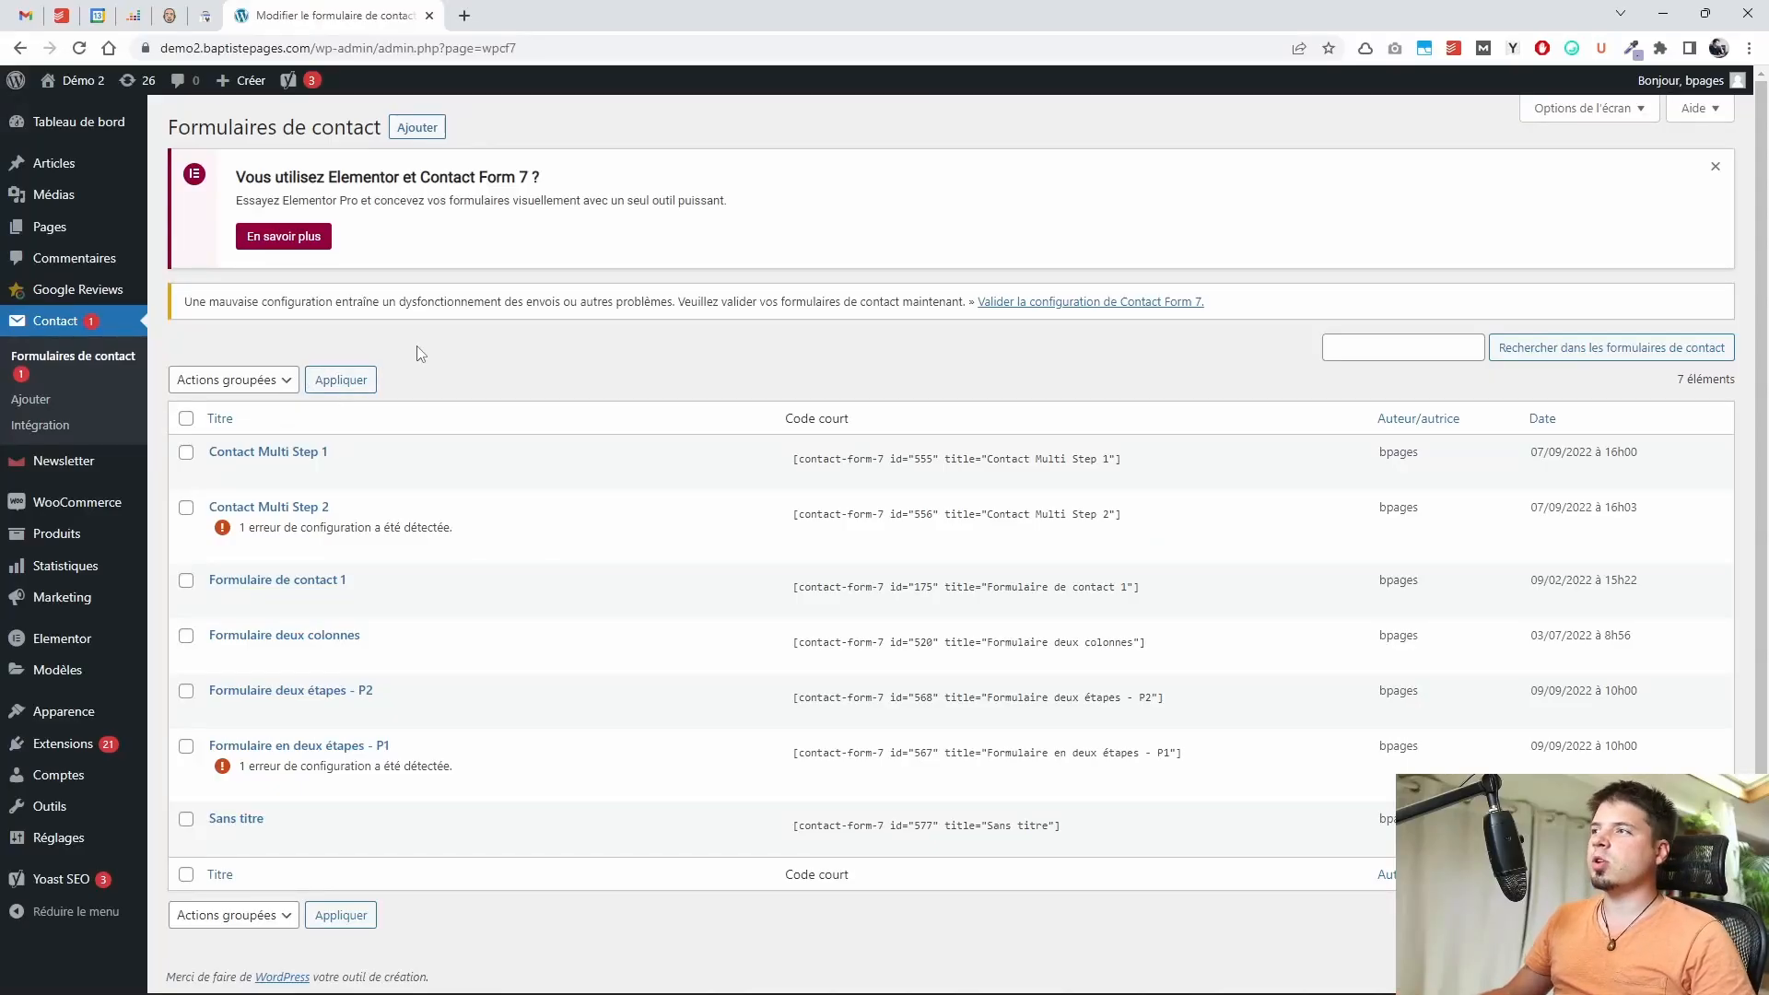
Dismiss the Elementor promotional notice, then create and save a new contact form with the default template
key("ctrl+plus")
key("ctrl+plus")
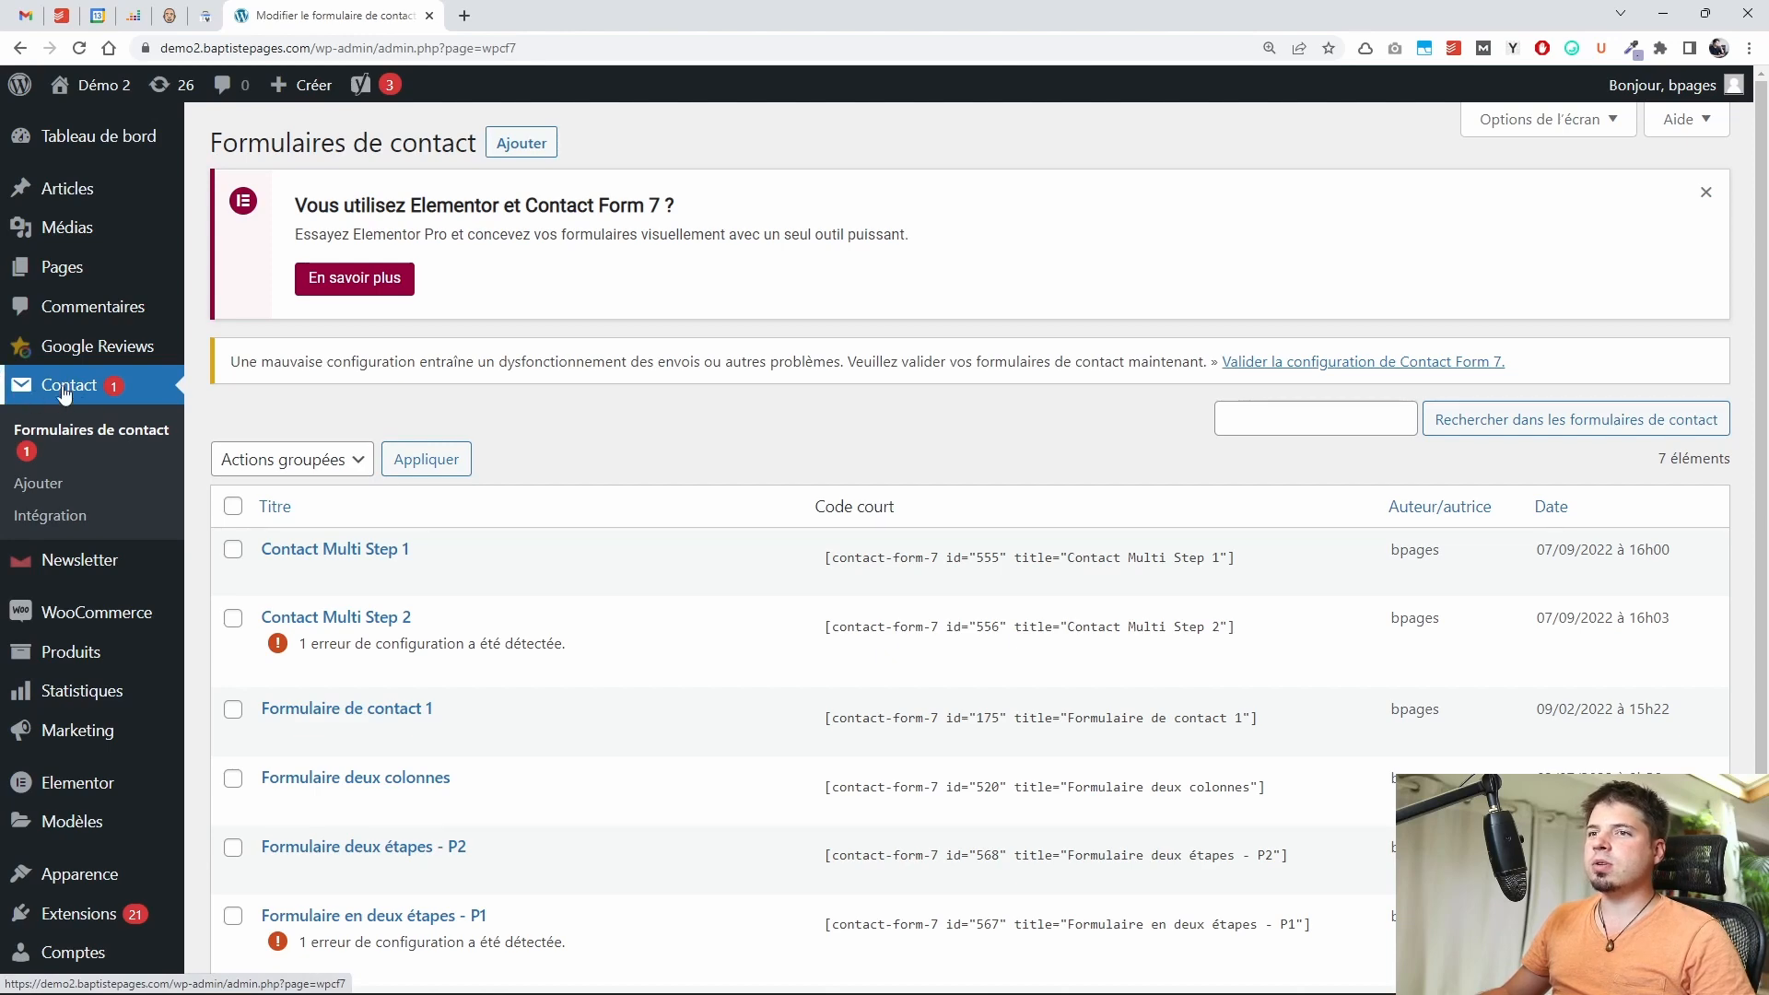
left_click(1705, 192)
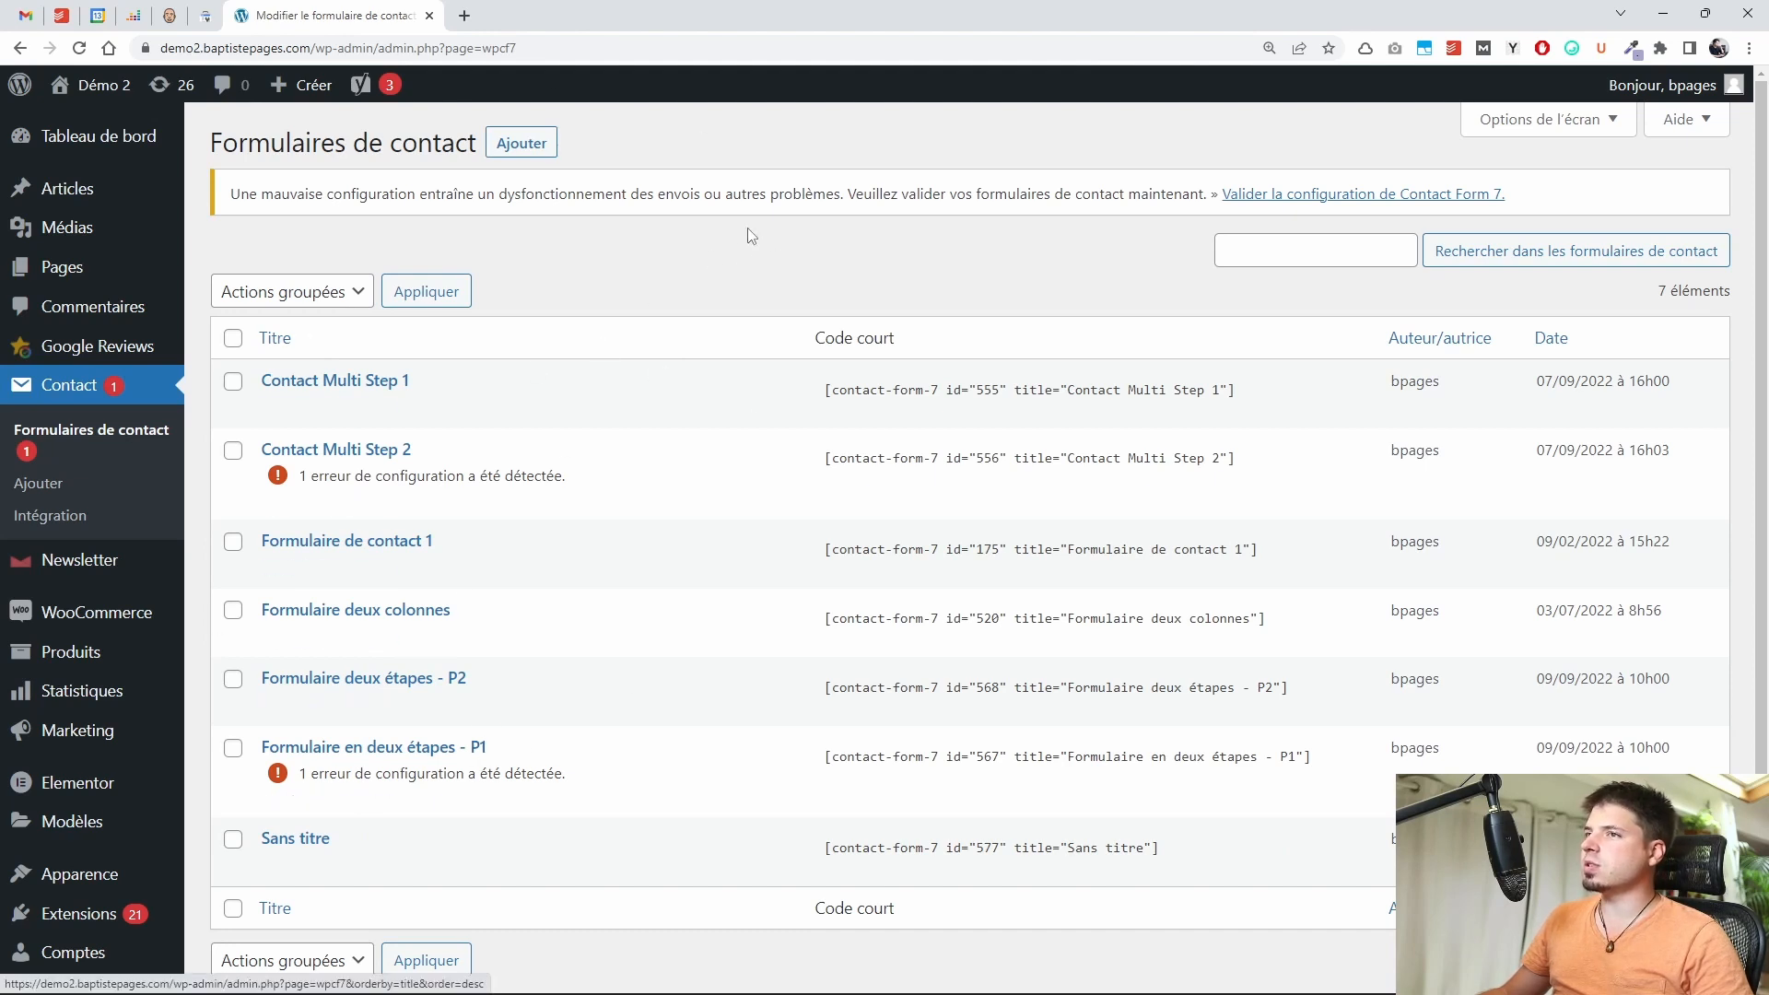
left_click(498, 157)
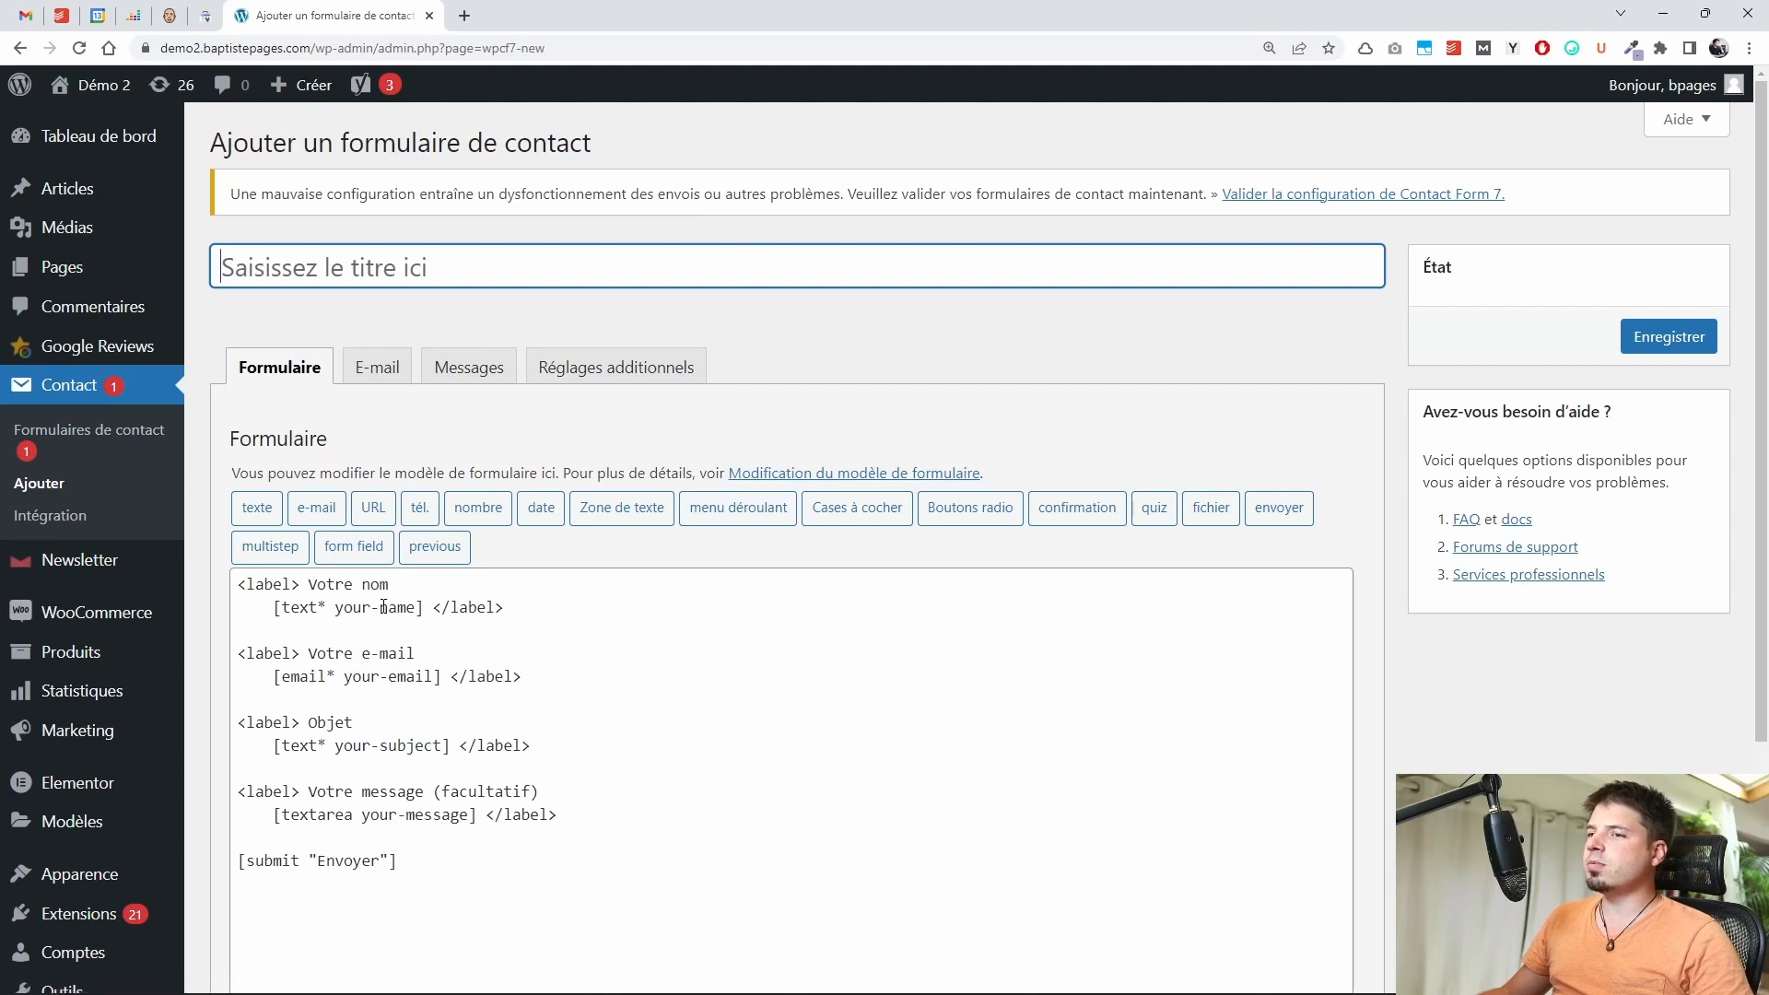
left_click(1649, 337)
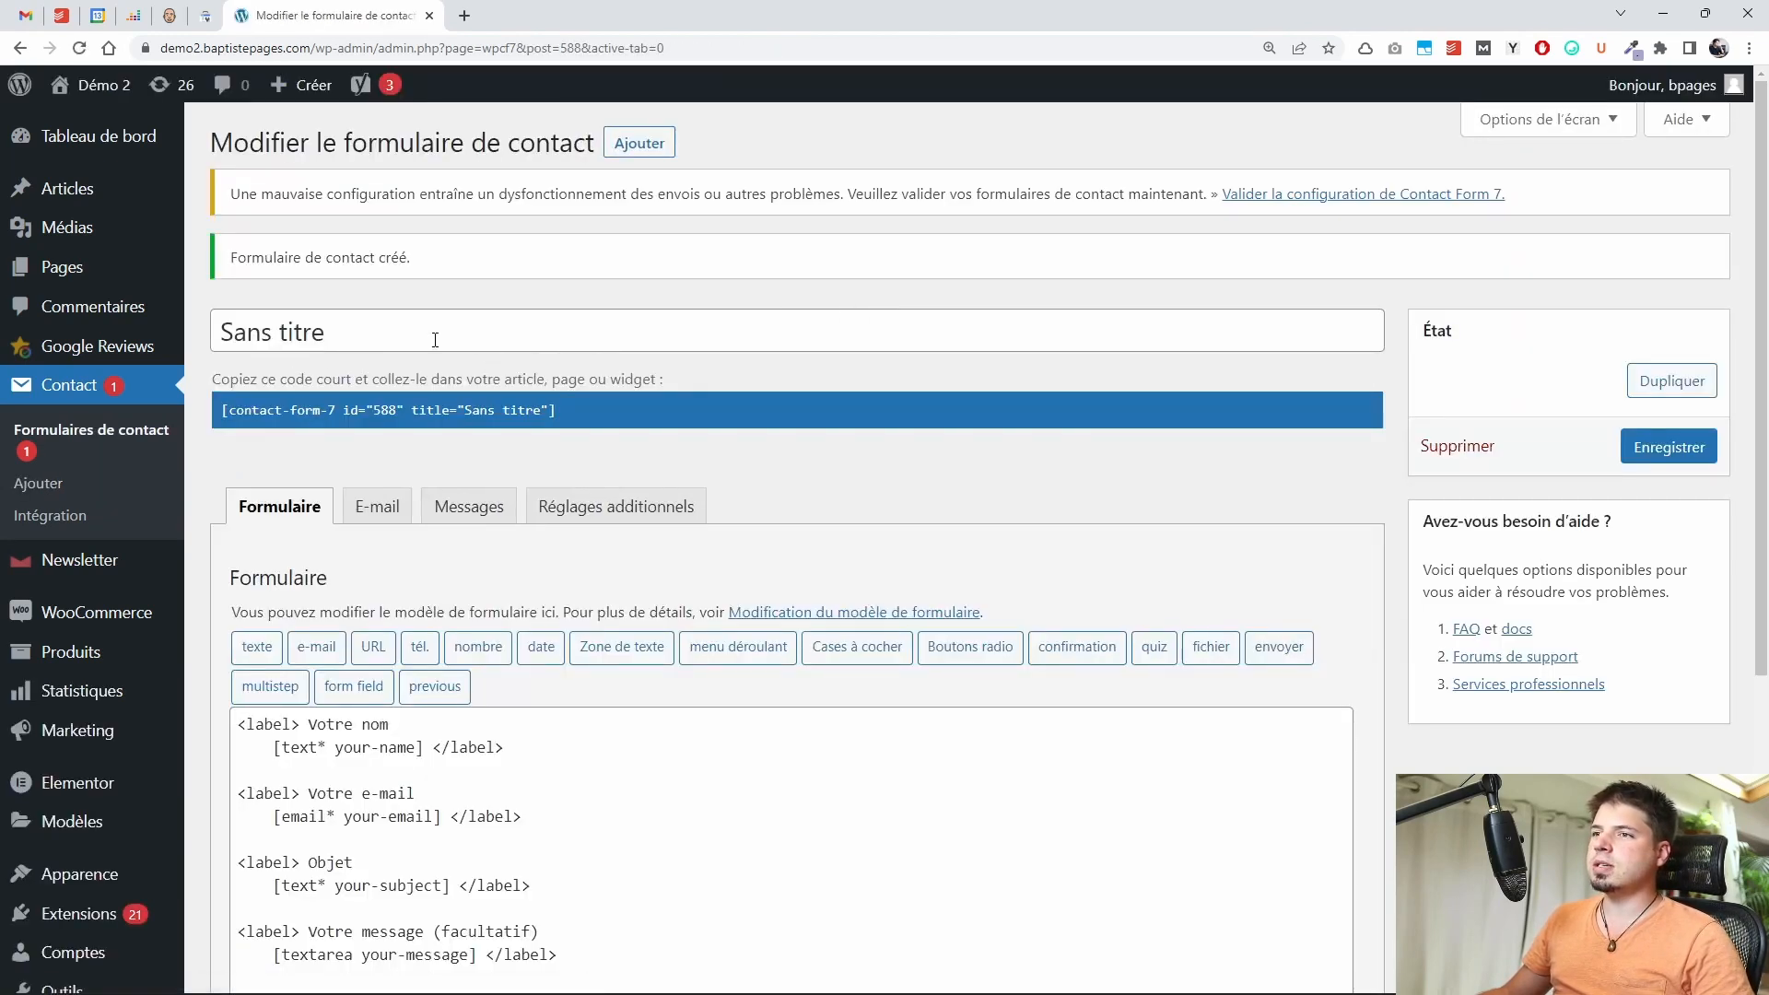
Title the new contact form "Tuto elementor" and save it
left_click(423, 323)
key("ctrl+shift+Left")
key("ctrl+shift+Left")
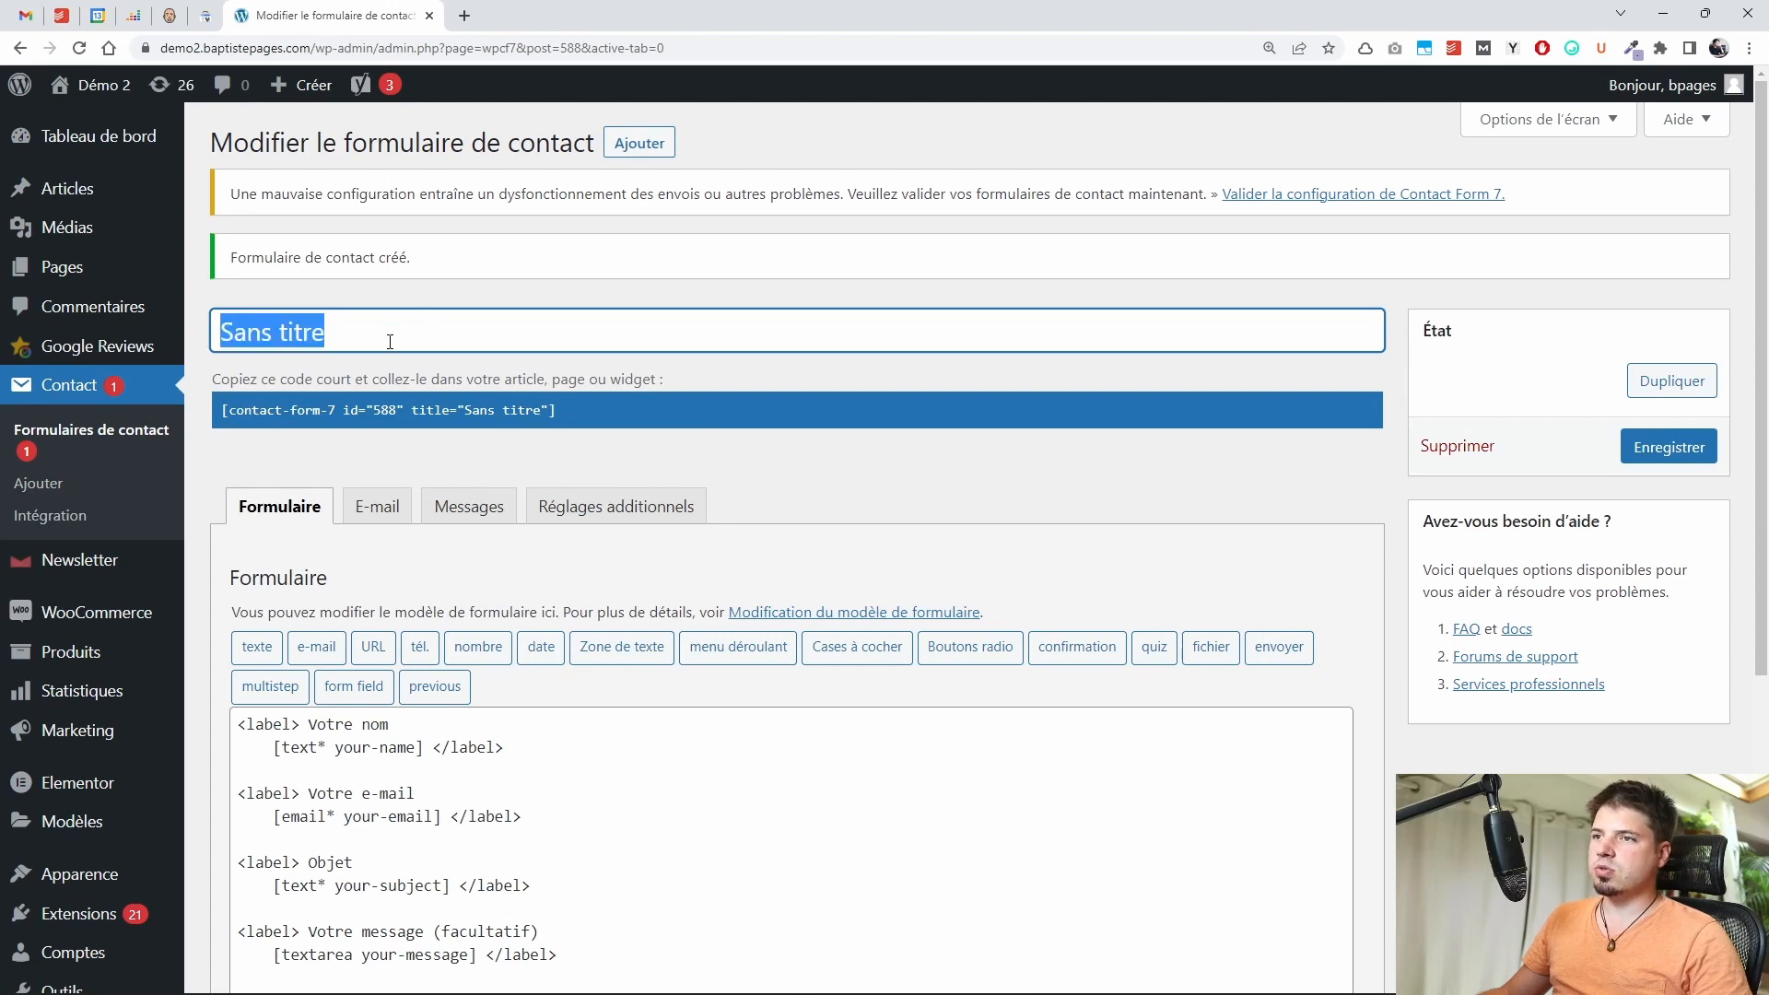
key("ctrl+shift+Right")
key("ctrl+shift+Left")
type("Tuto ")
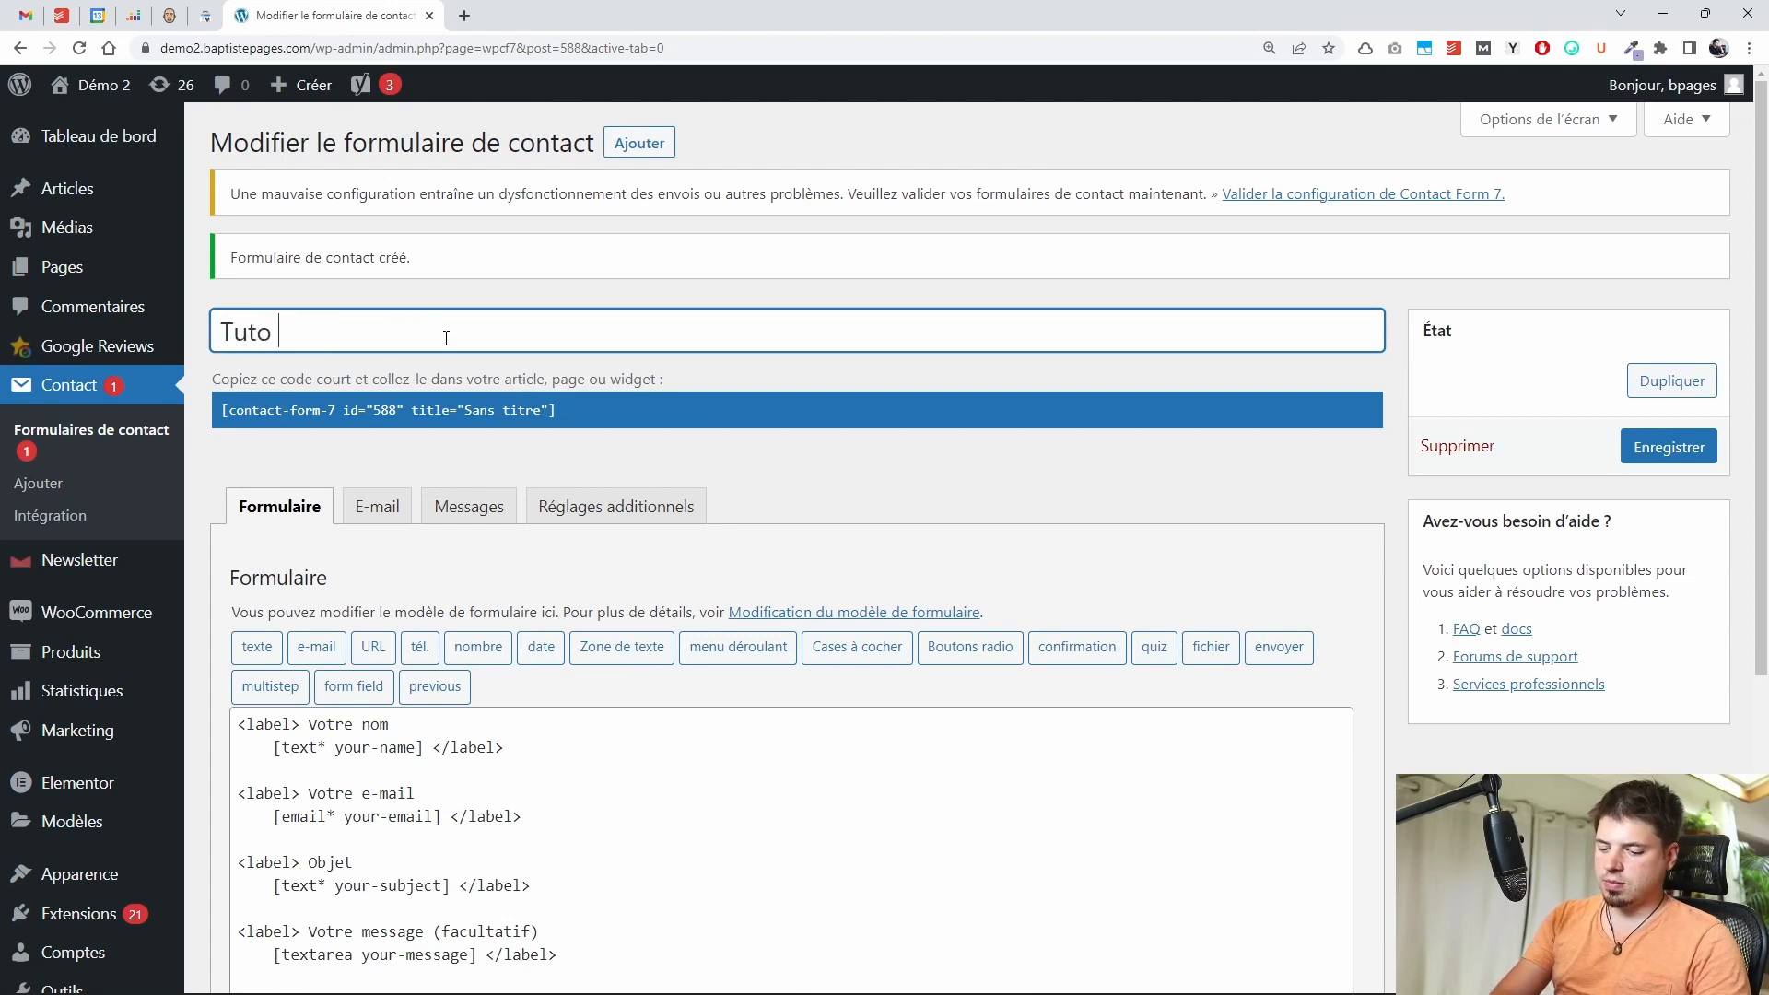
type("elementor")
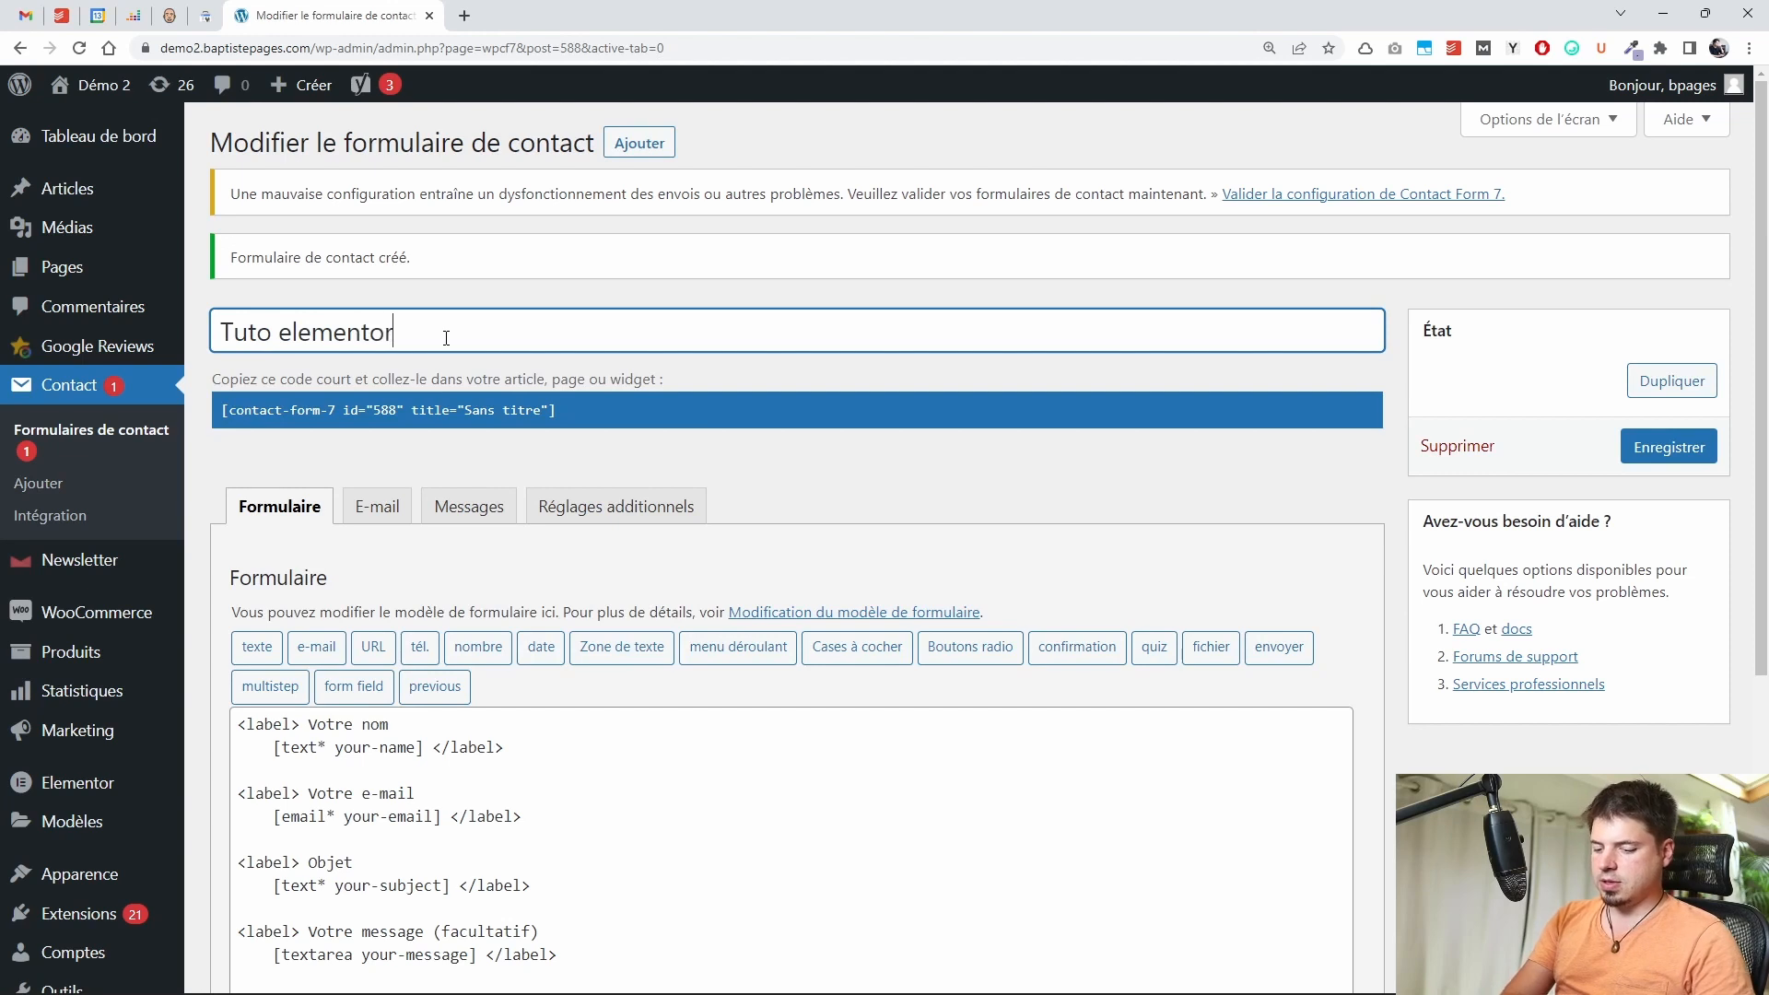
key("Return")
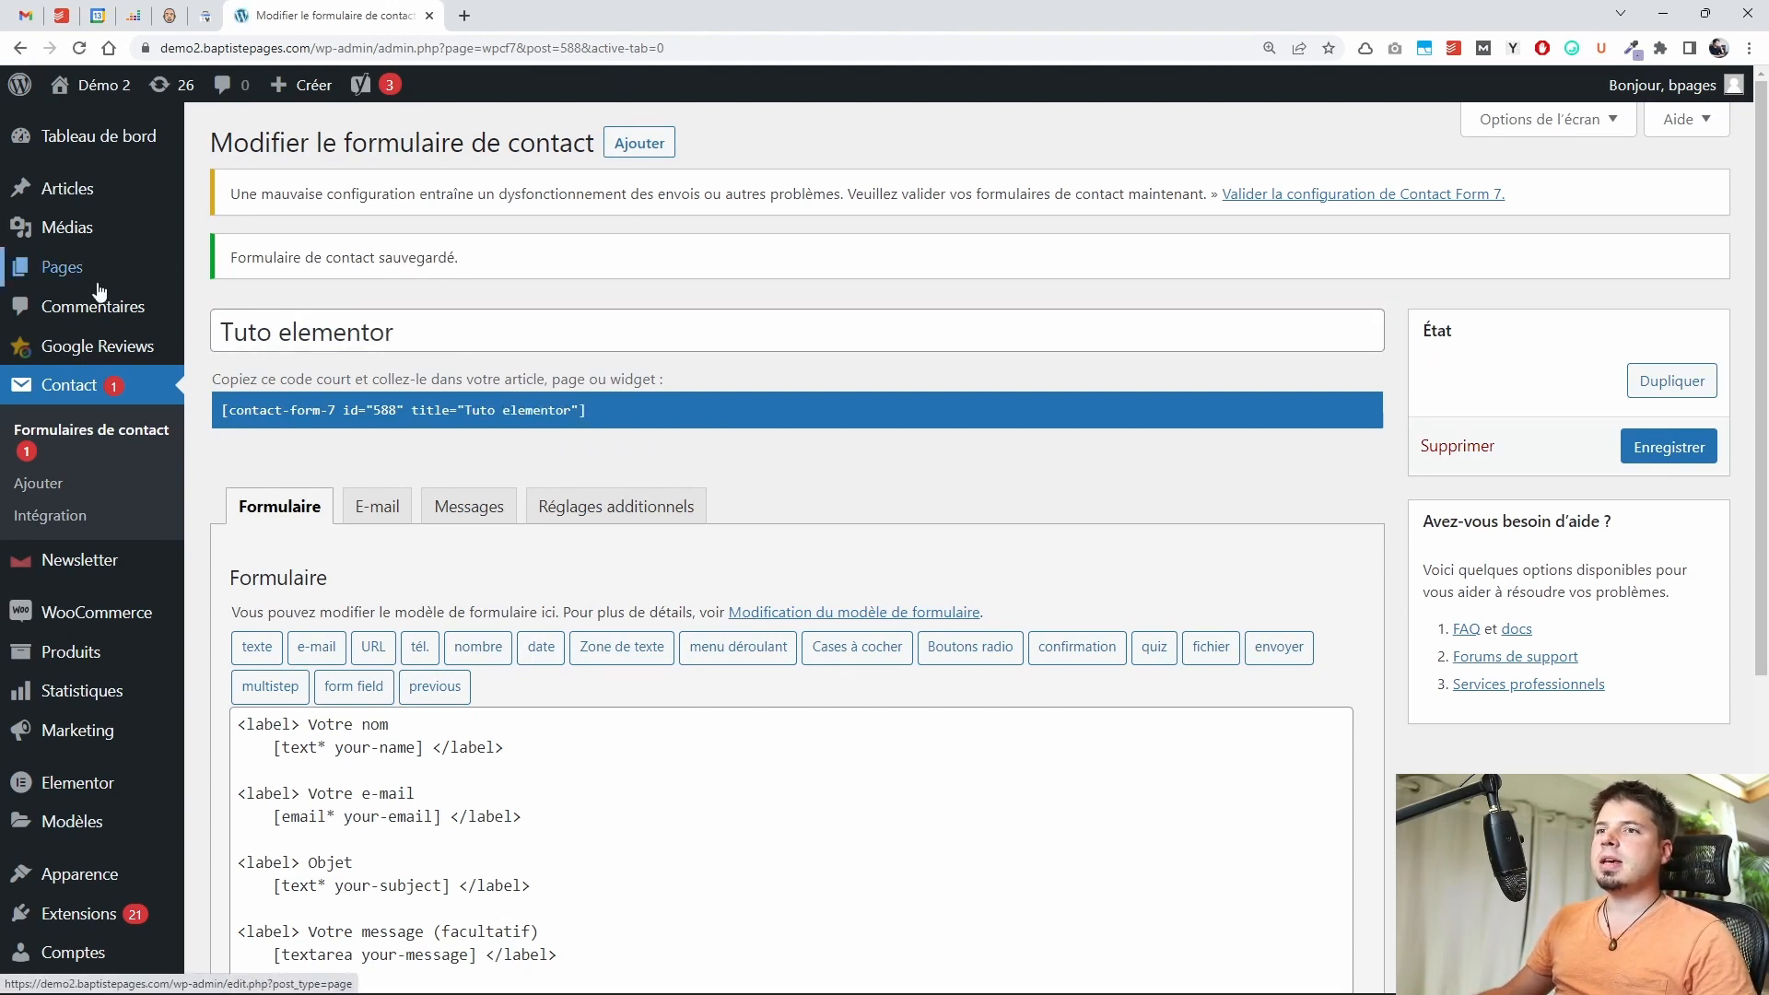
Publish a new page titled "Exemple CF7 Elementor" from a separate browser tab and open it for editing with Elementor
mouse_move(99, 289)
left_click(231, 303, "ctrl+shift")
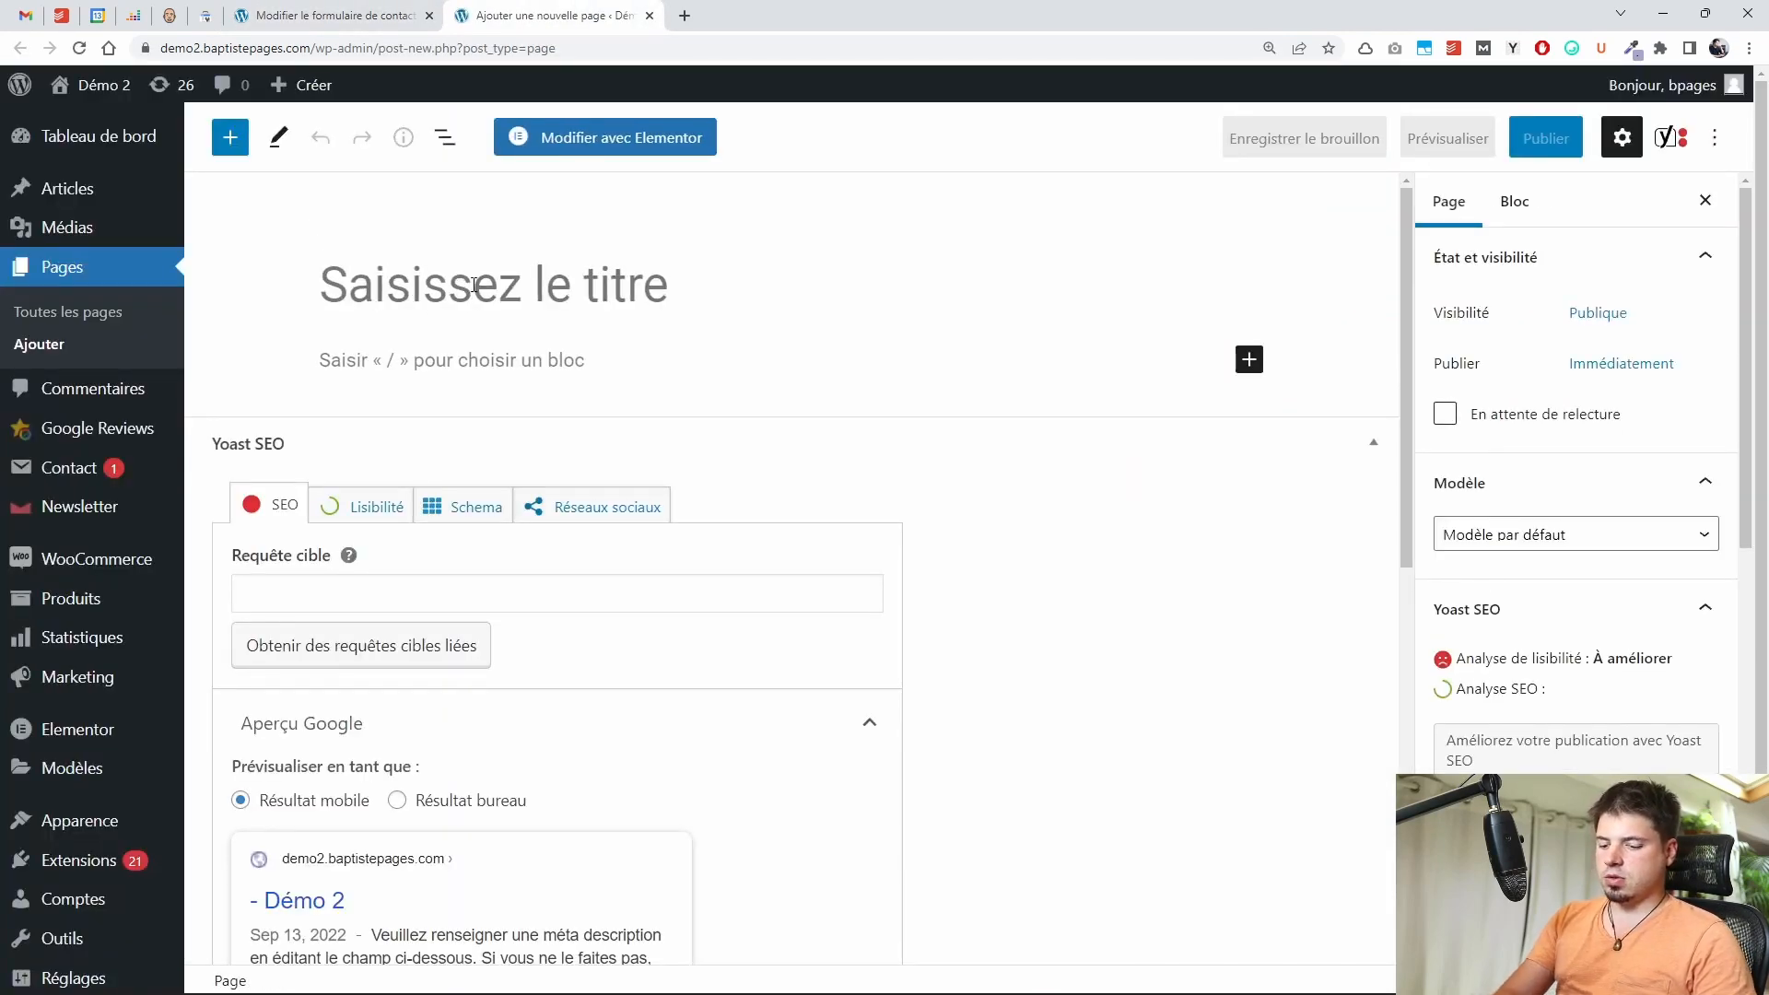
type("Exemple CF7 Elementor")
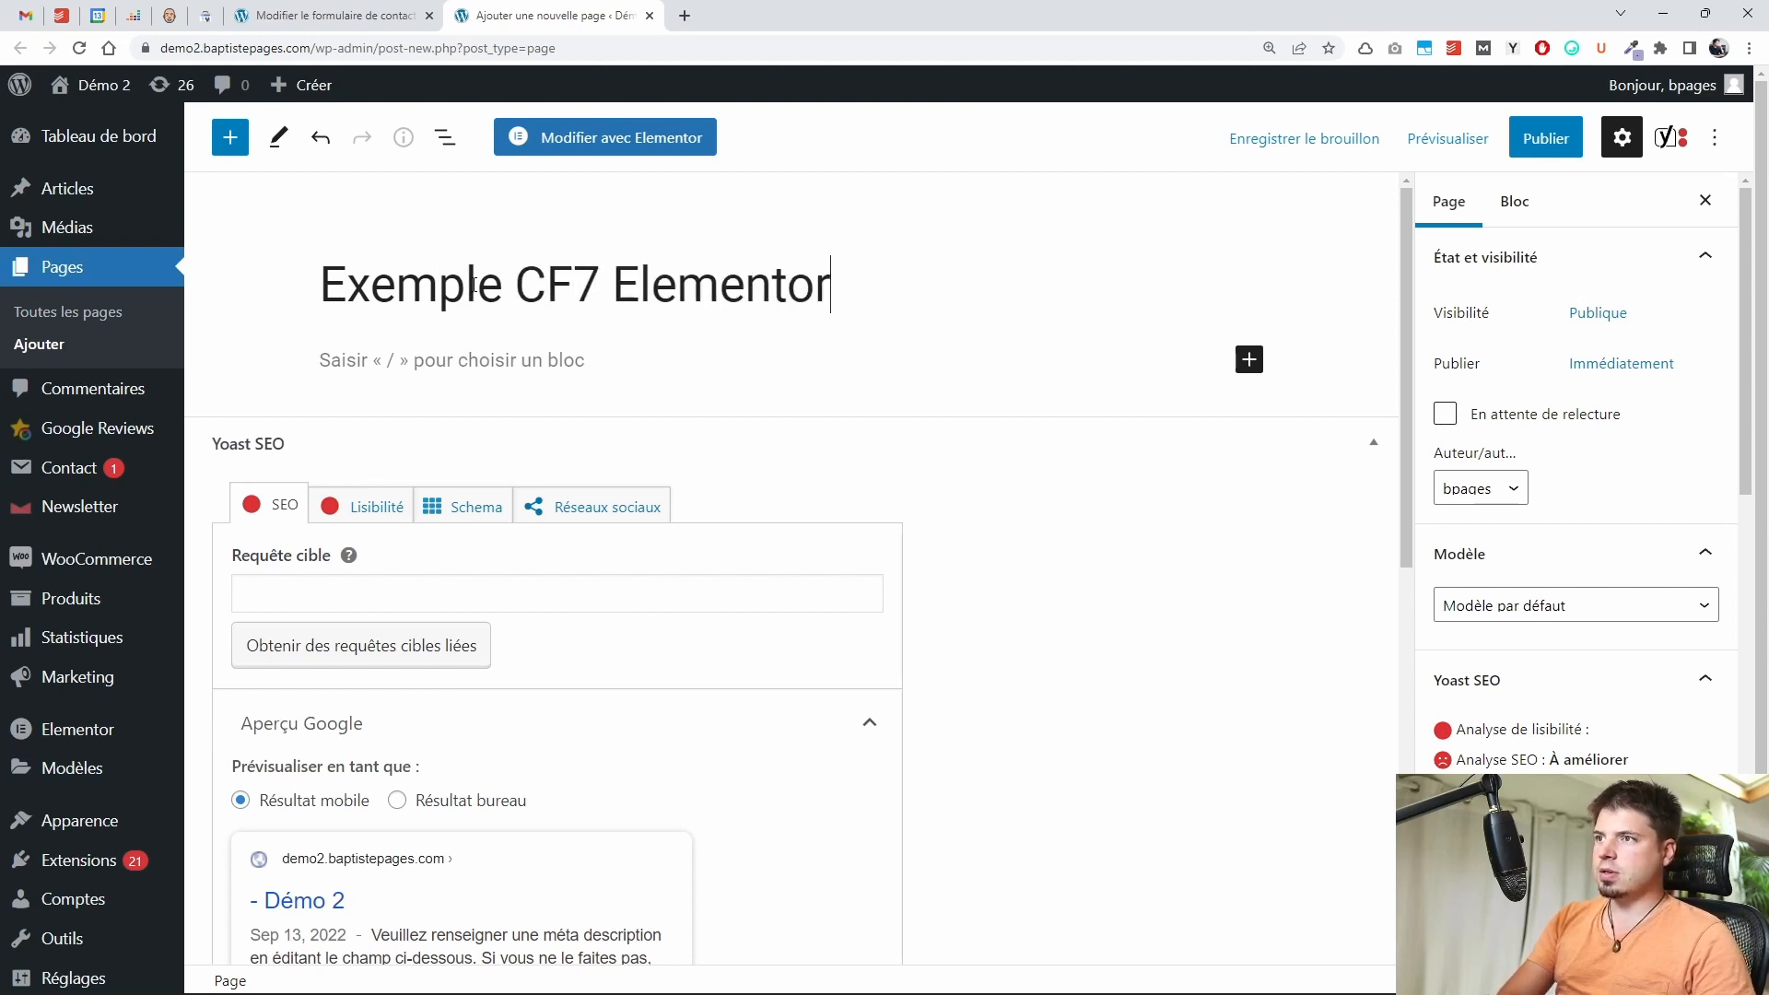
key("Return")
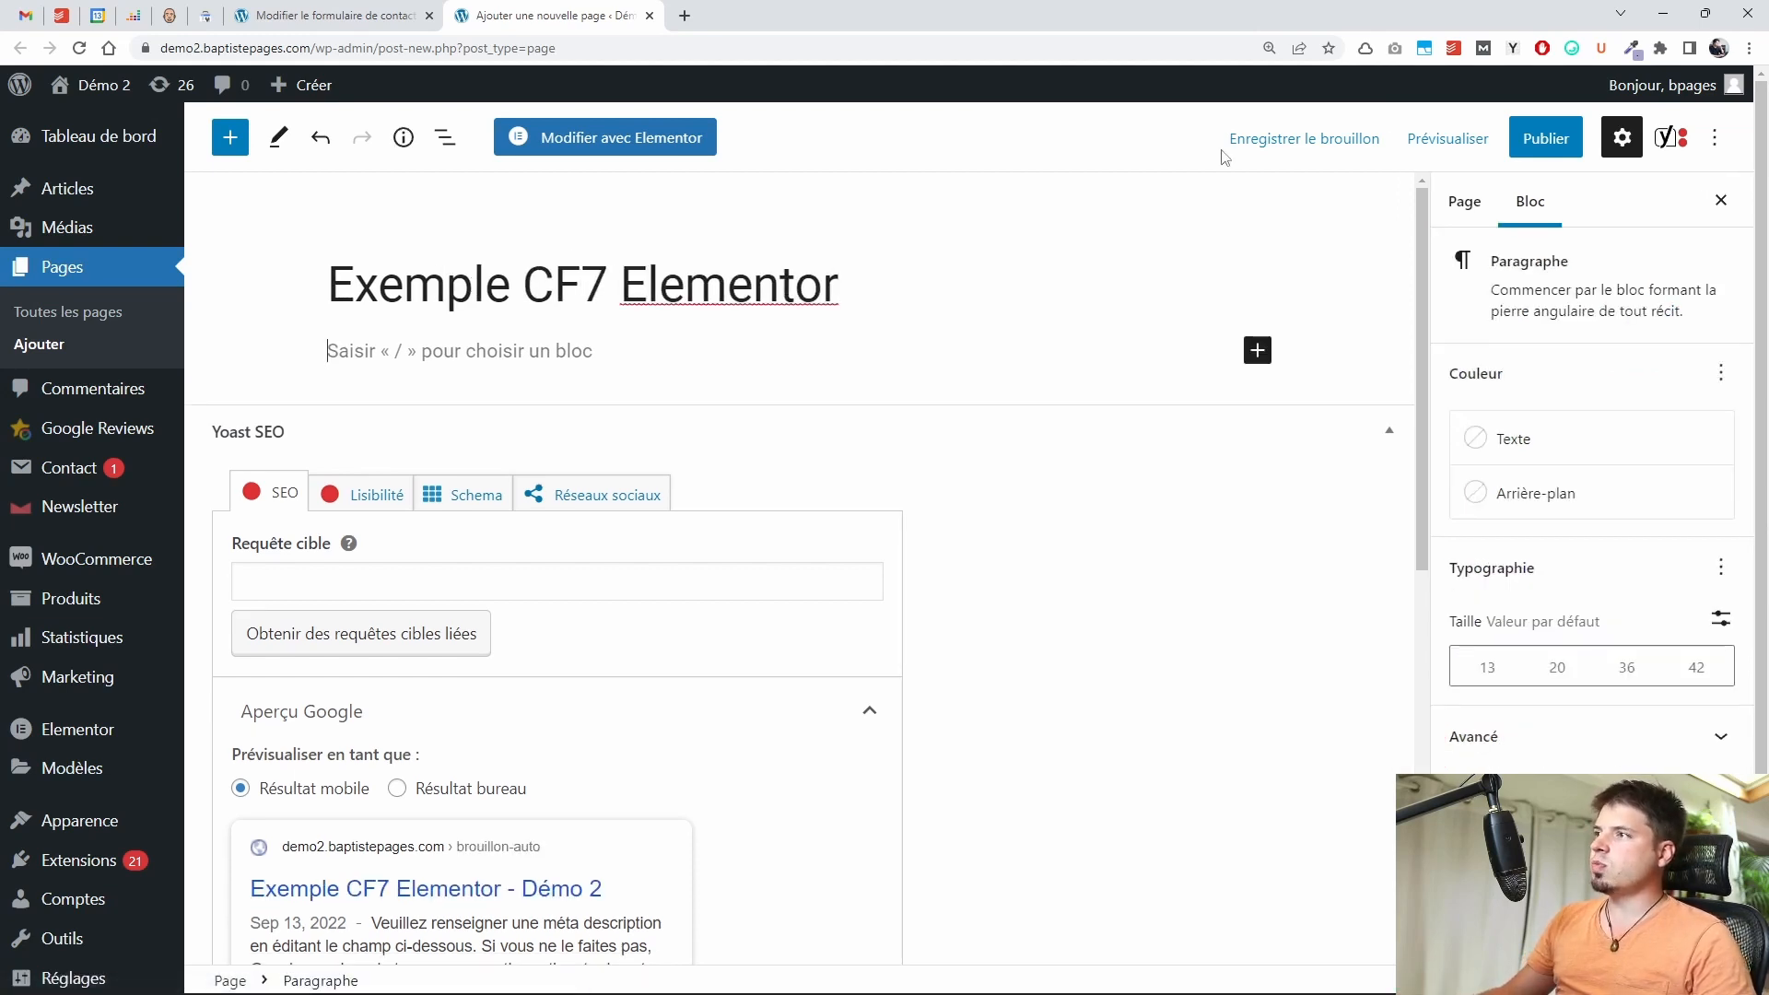
left_click(1544, 138)
left_click(1480, 152)
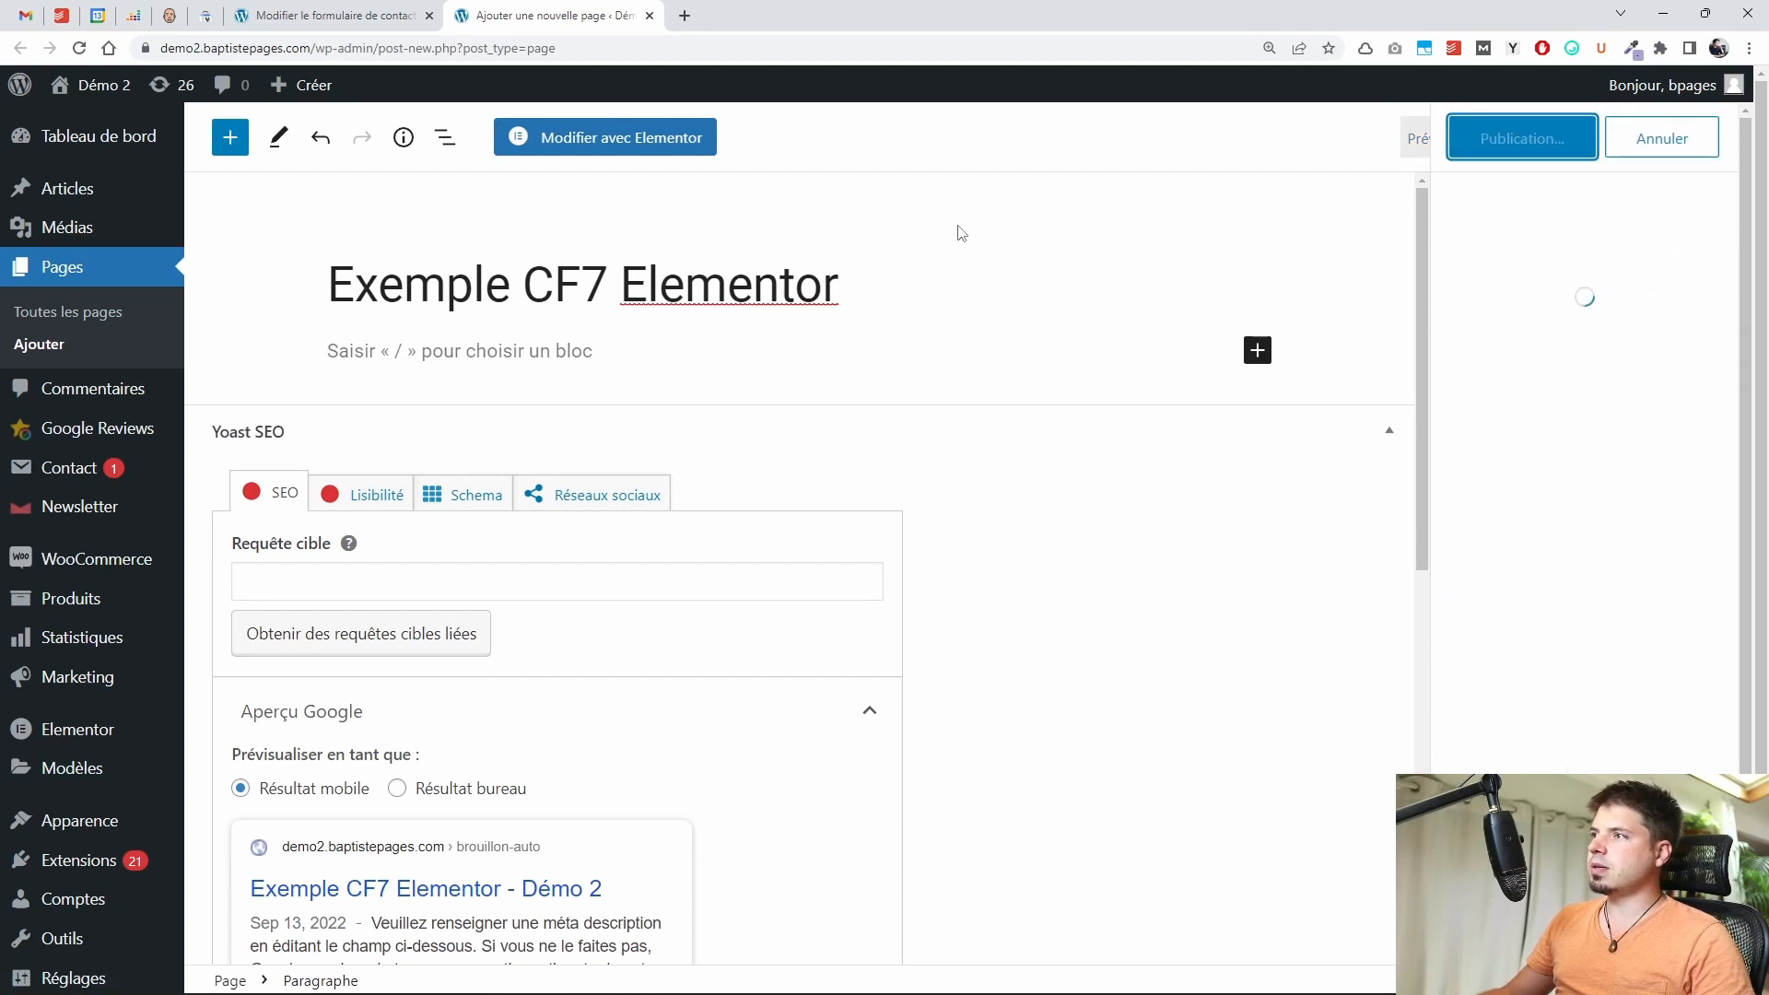
left_click(646, 148)
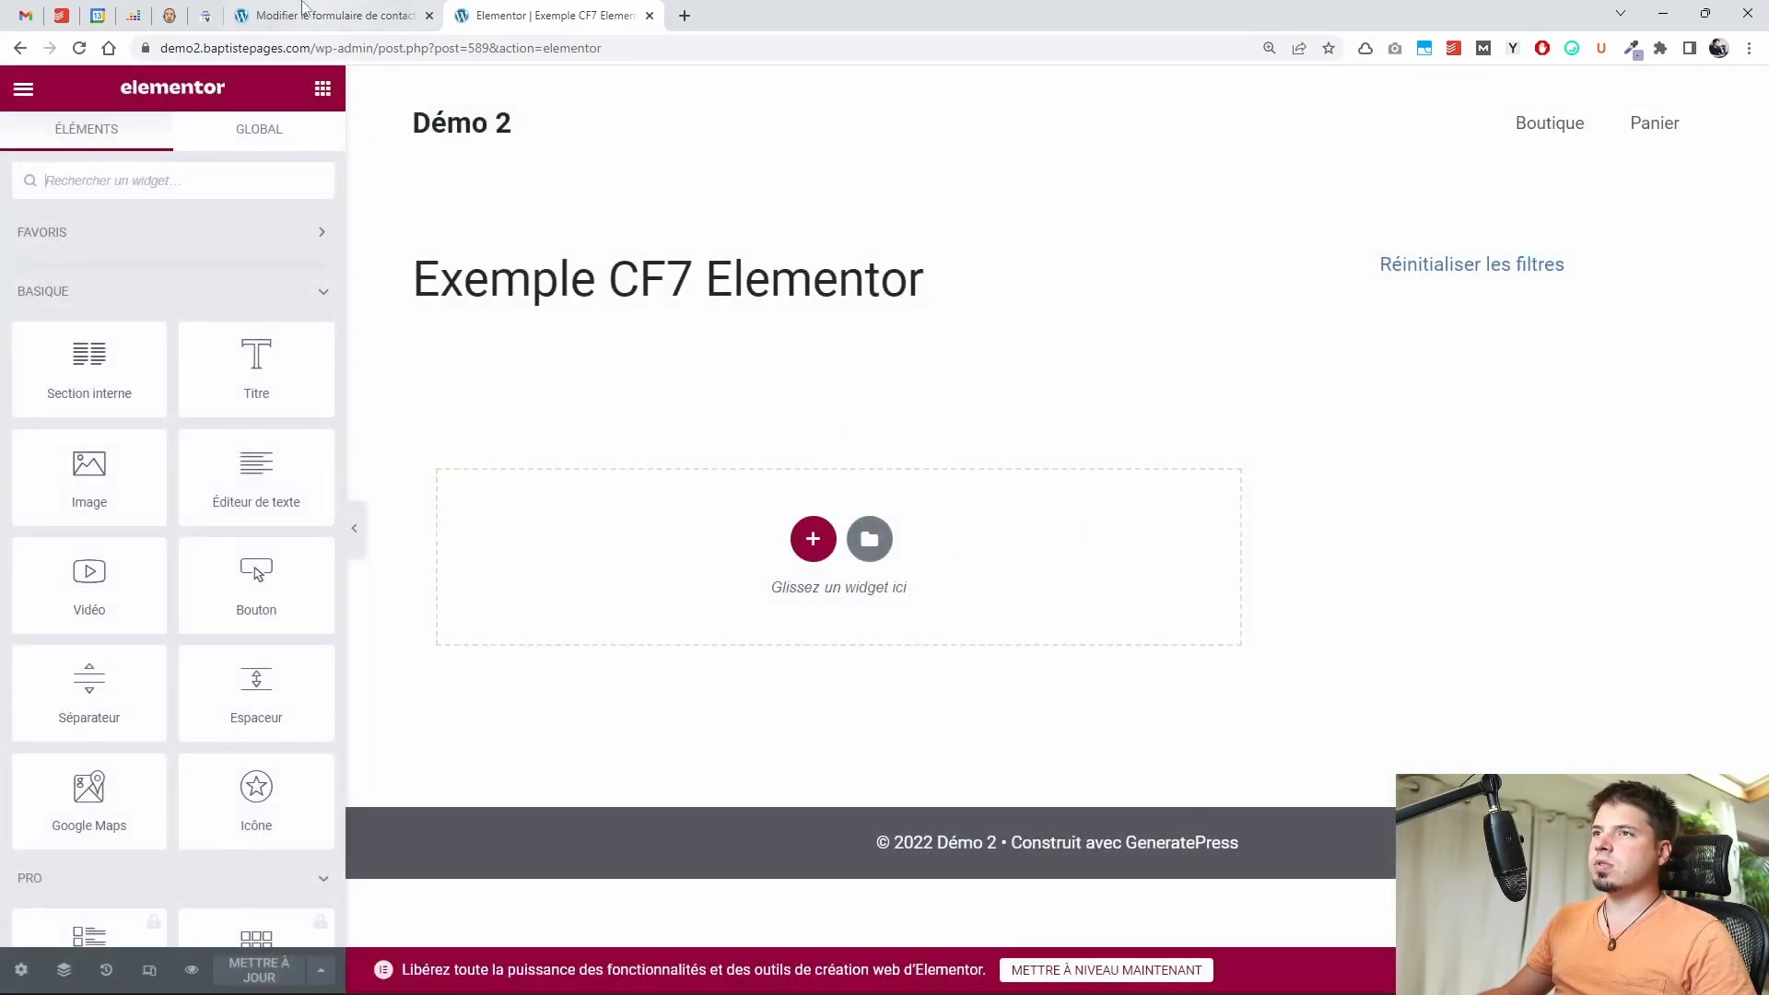
Copy the shortcode of the "Tuto elementor" contact form from its edit page
left_click(366, 19)
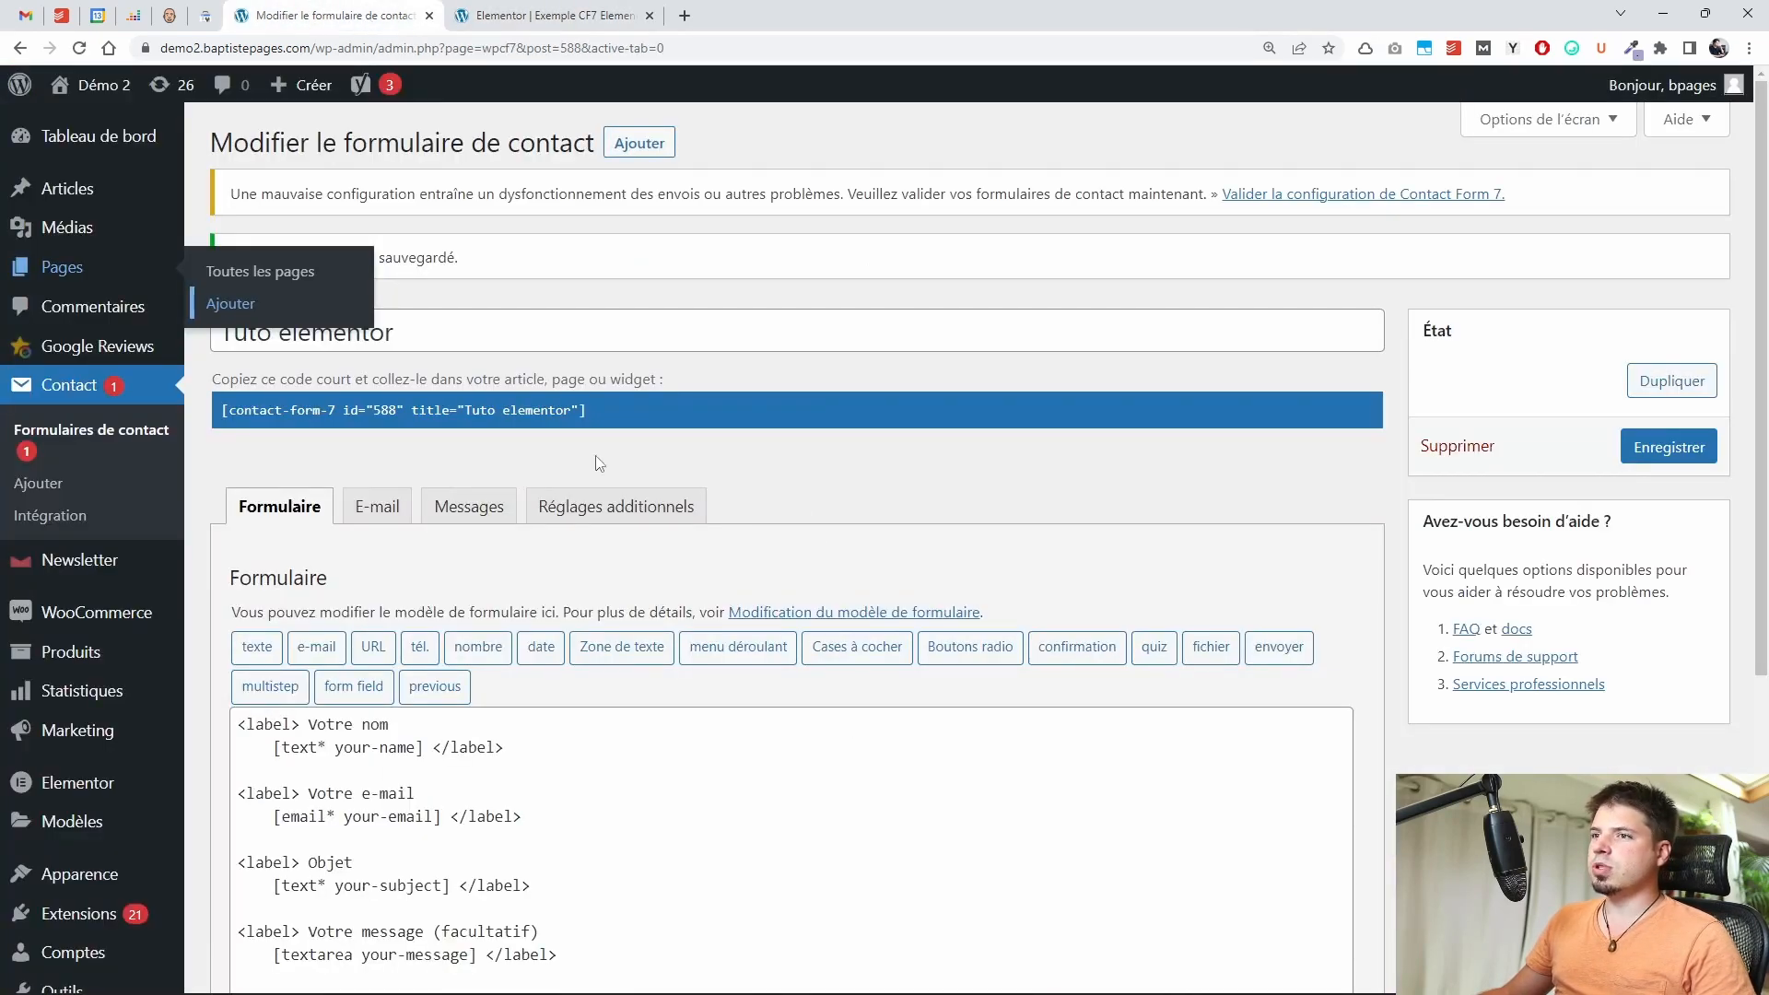
left_click(456, 413)
key("ctrl+c")
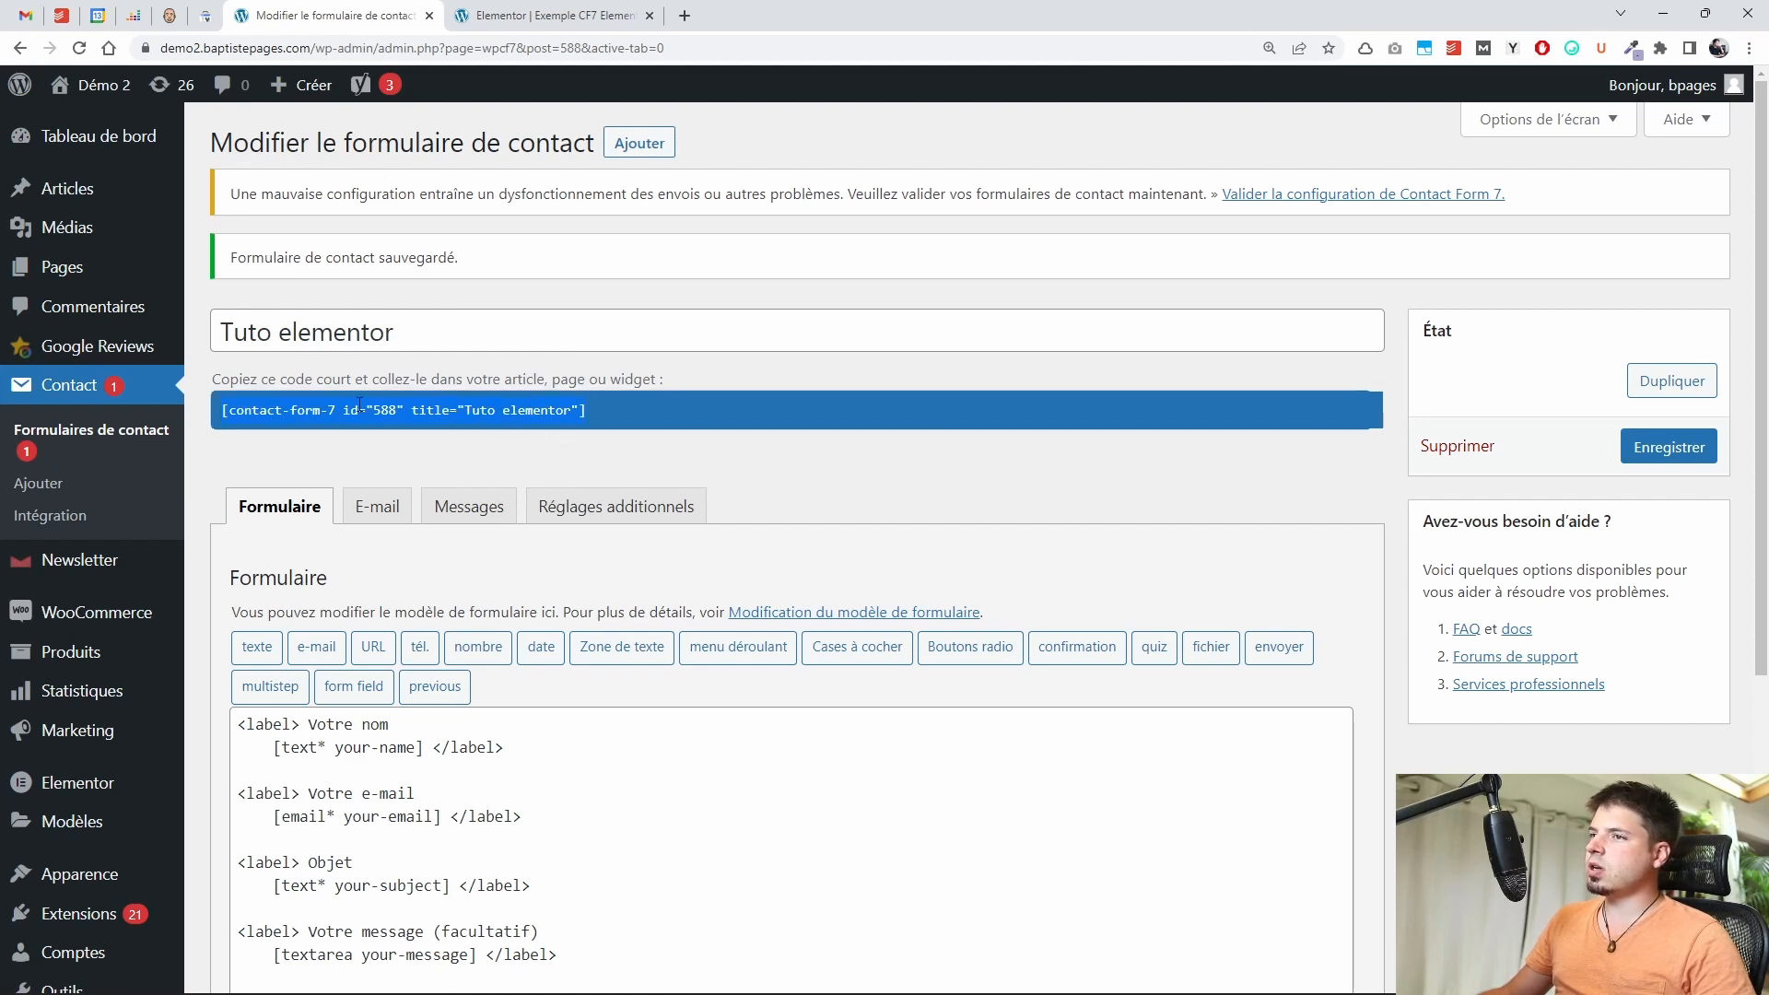
right_click(364, 423)
left_click(435, 436)
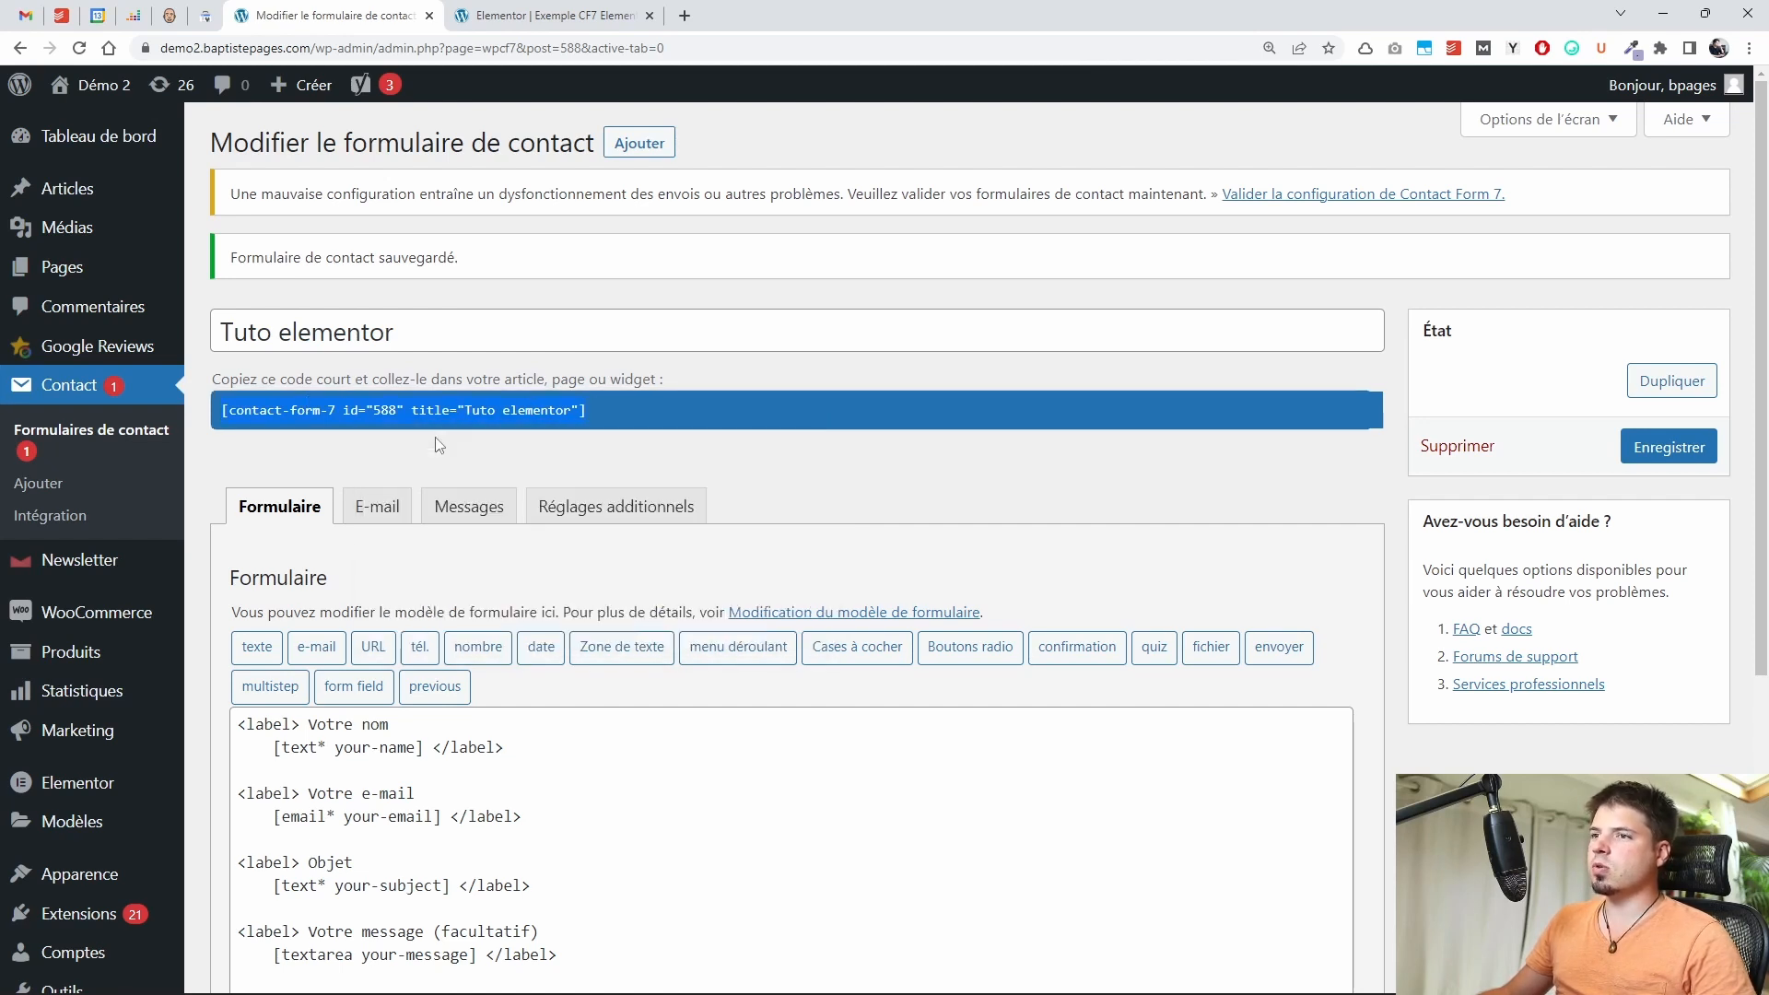
Review the list of contact forms and the shortcode shown for each one
left_click(166, 432)
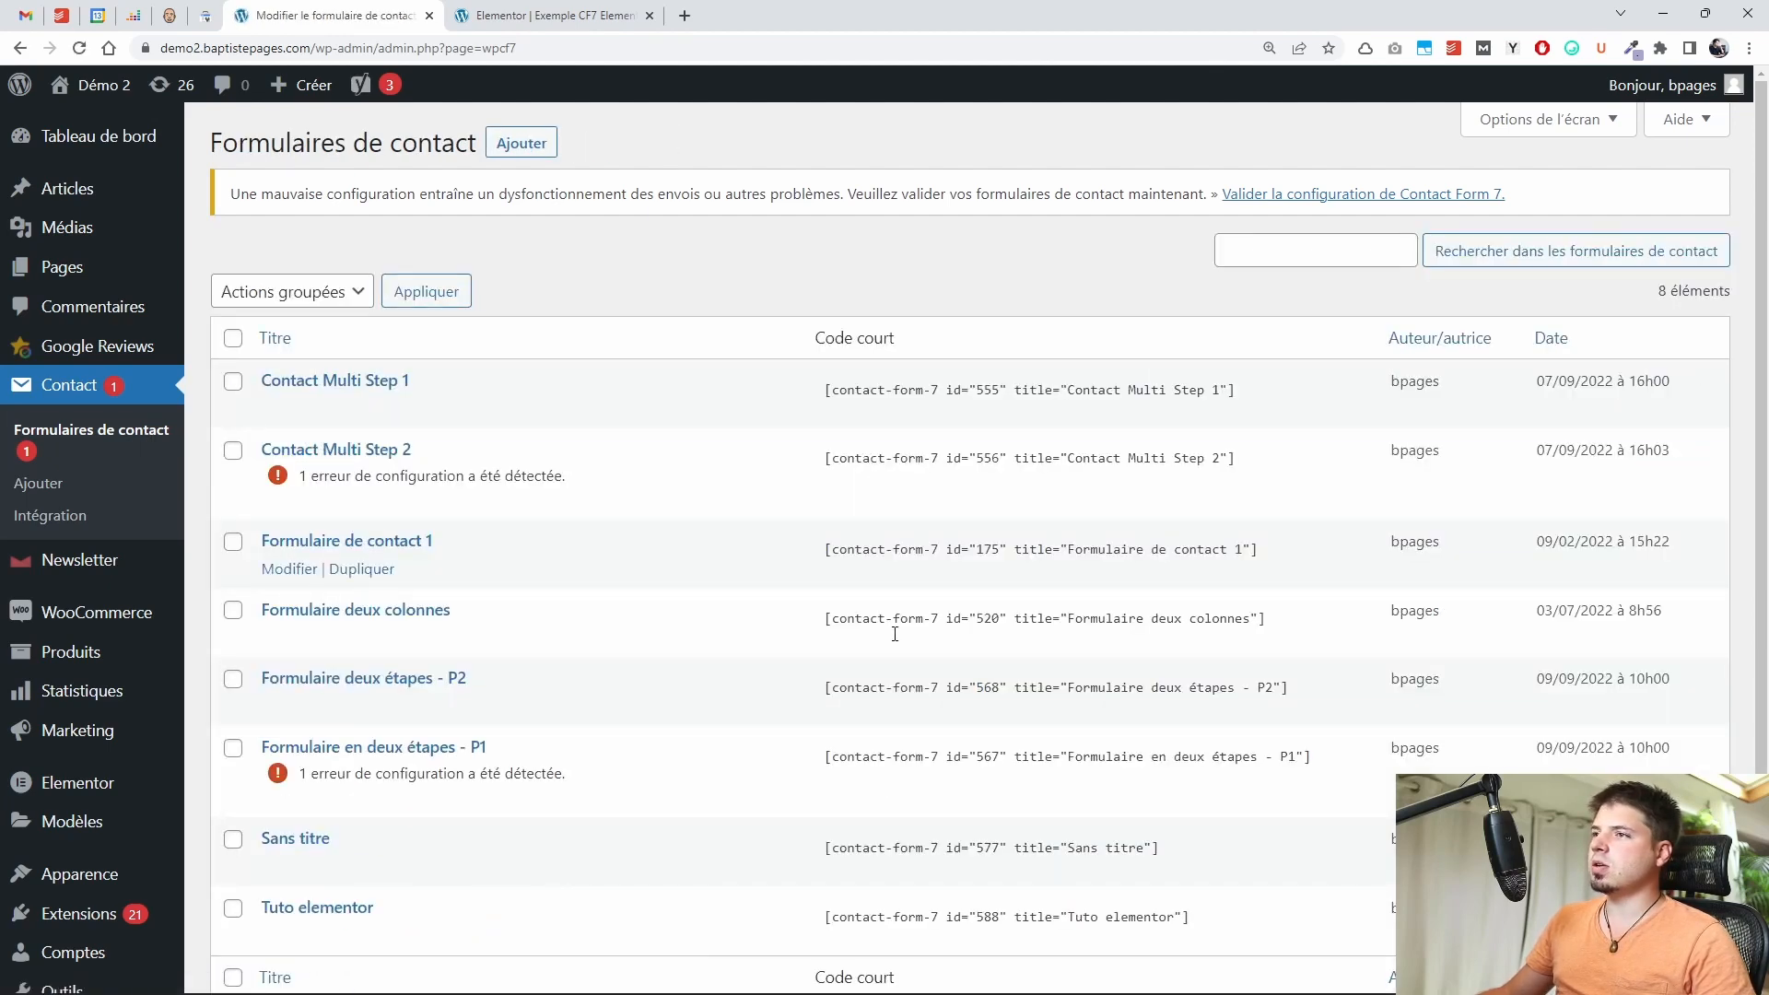
scroll(853, 293, "down", 2)
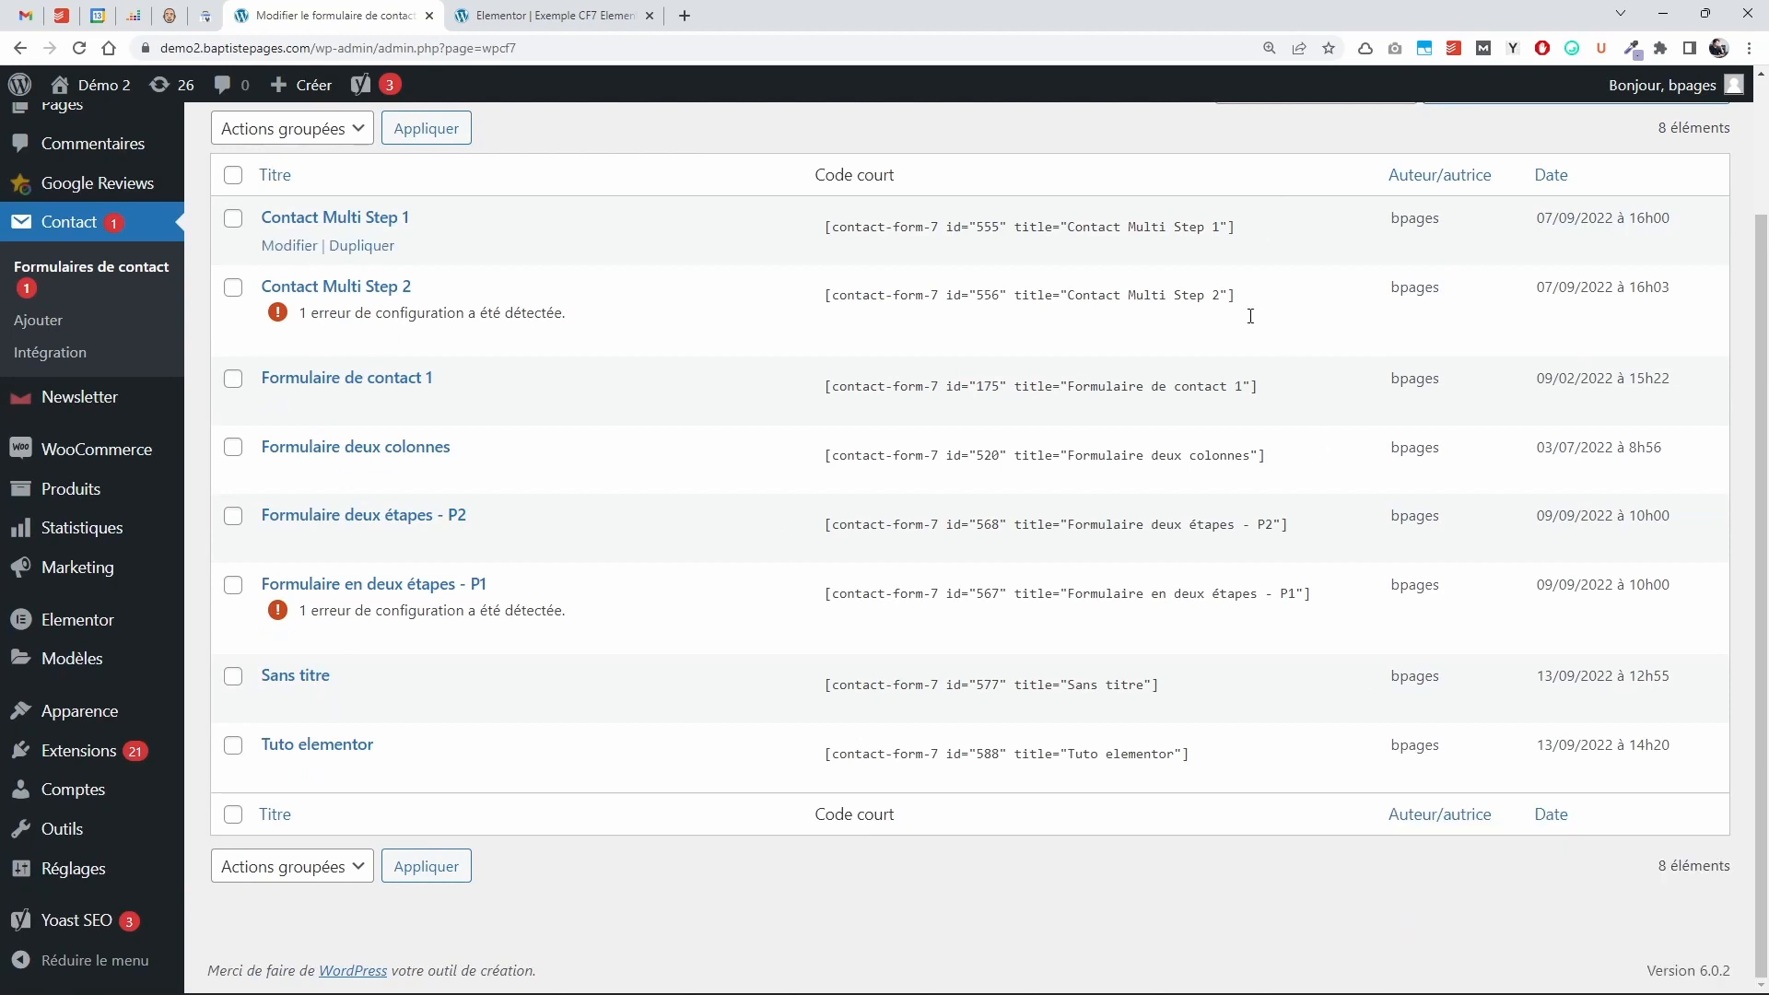
scroll(748, 391, "up", 1)
scroll(913, 516, "up", 1)
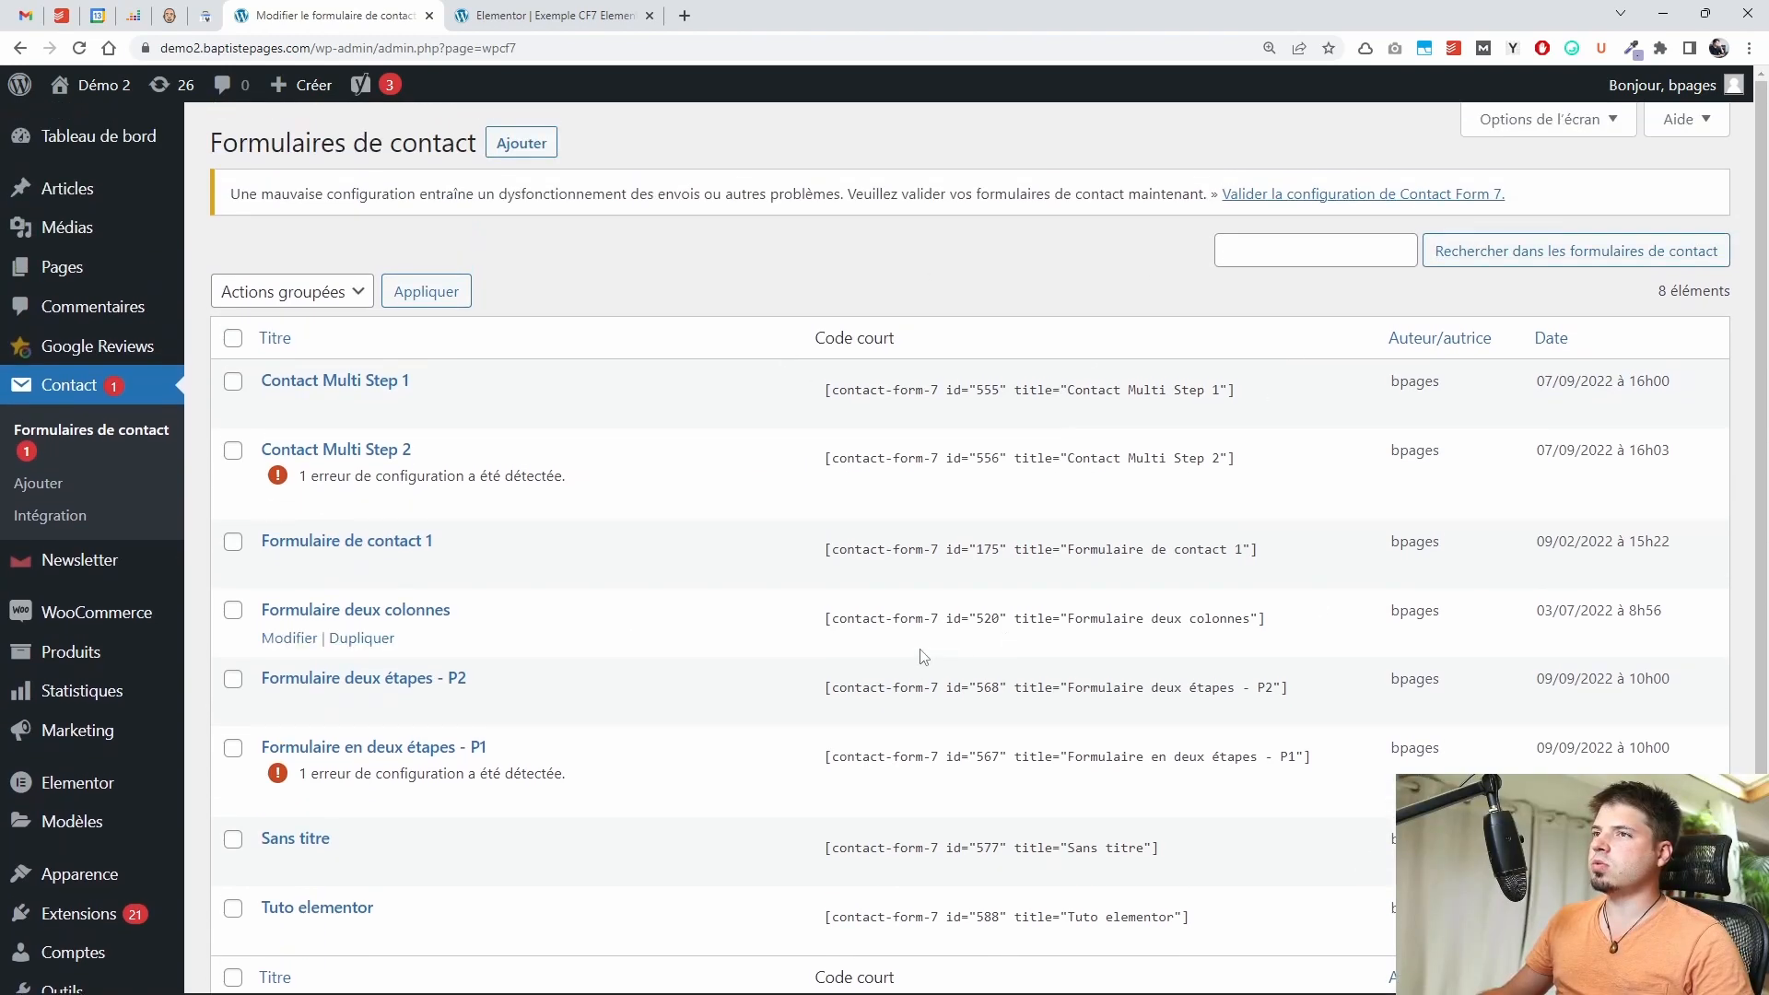
scroll(813, 435, "down", 1)
scroll(887, 399, "up", 1)
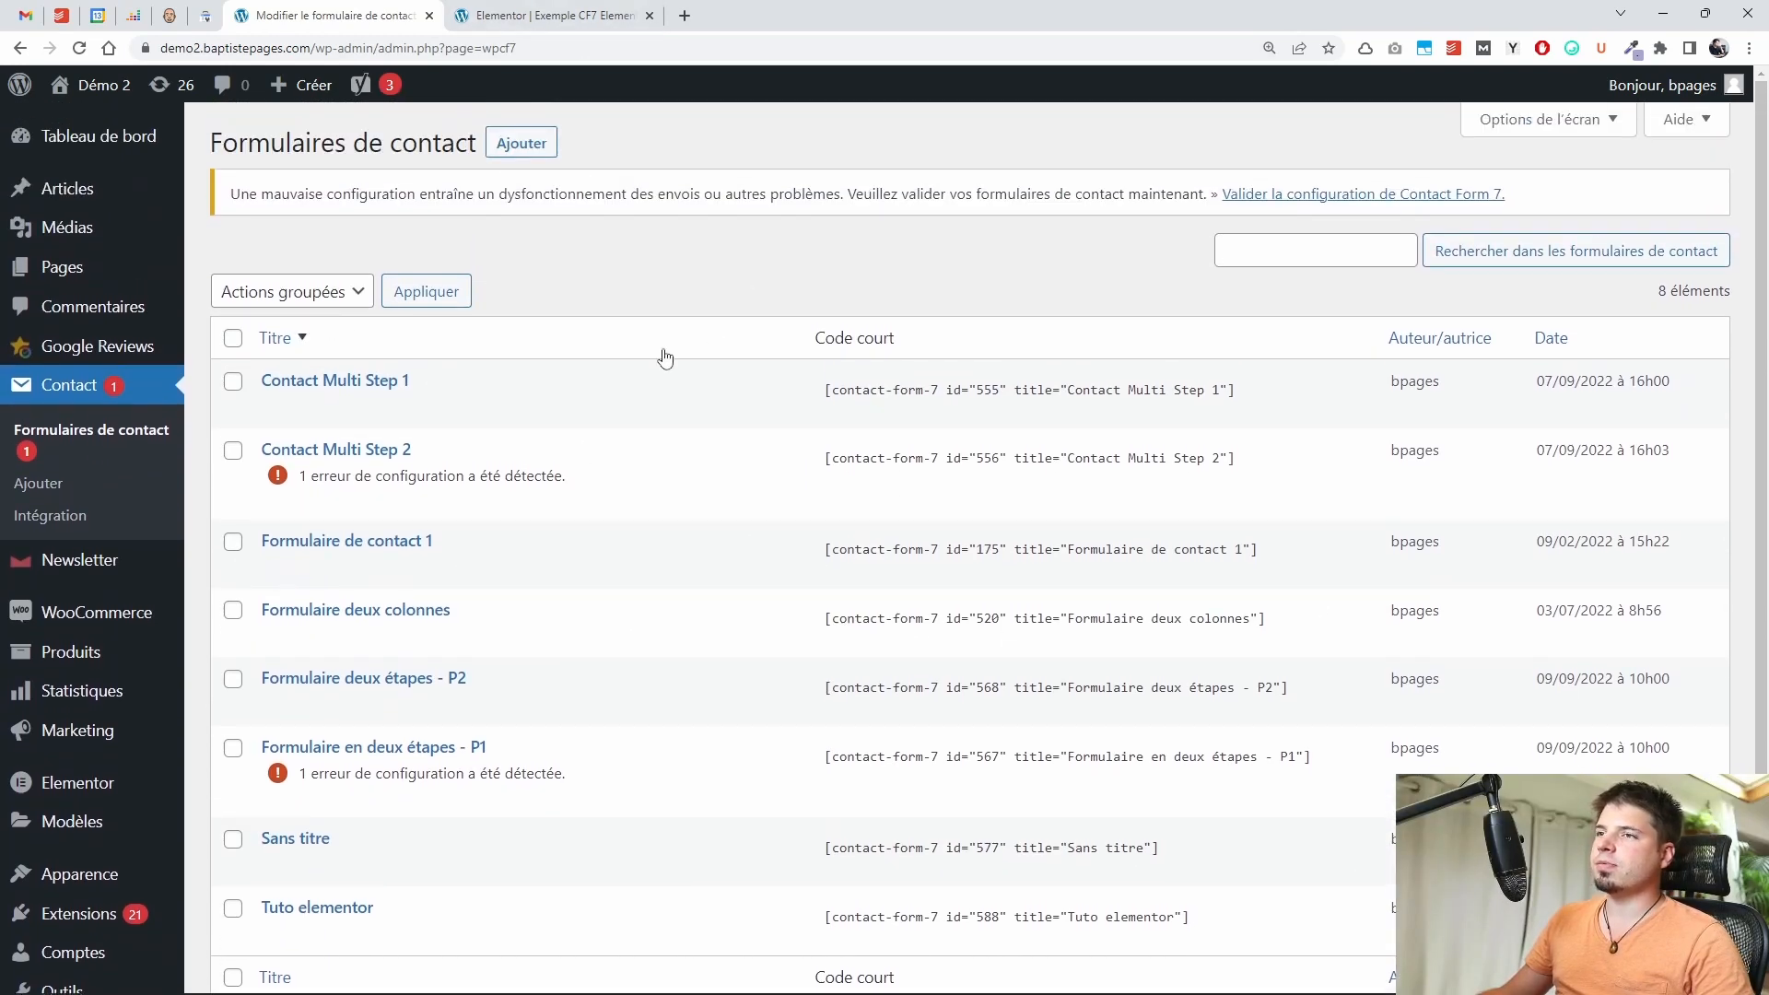
Find the Code court widget with the search "code" and place it in the empty section of the Elementor page
left_click(608, 13)
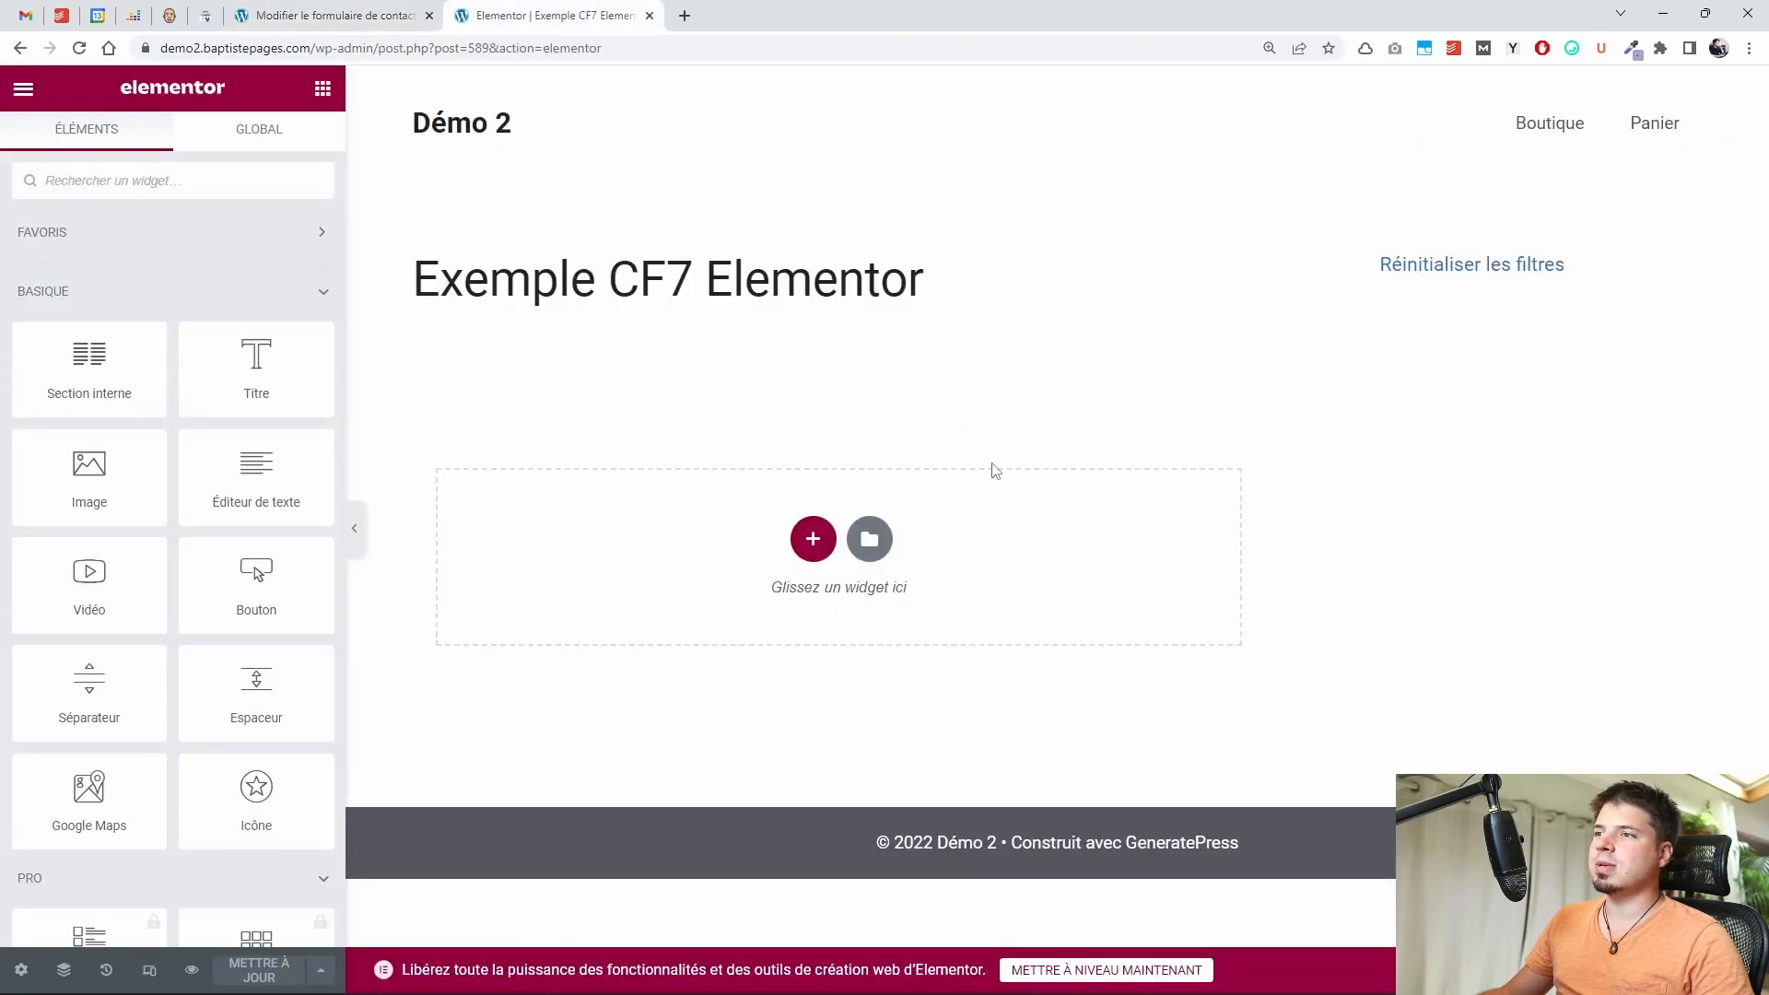
left_click(148, 182)
type("code")
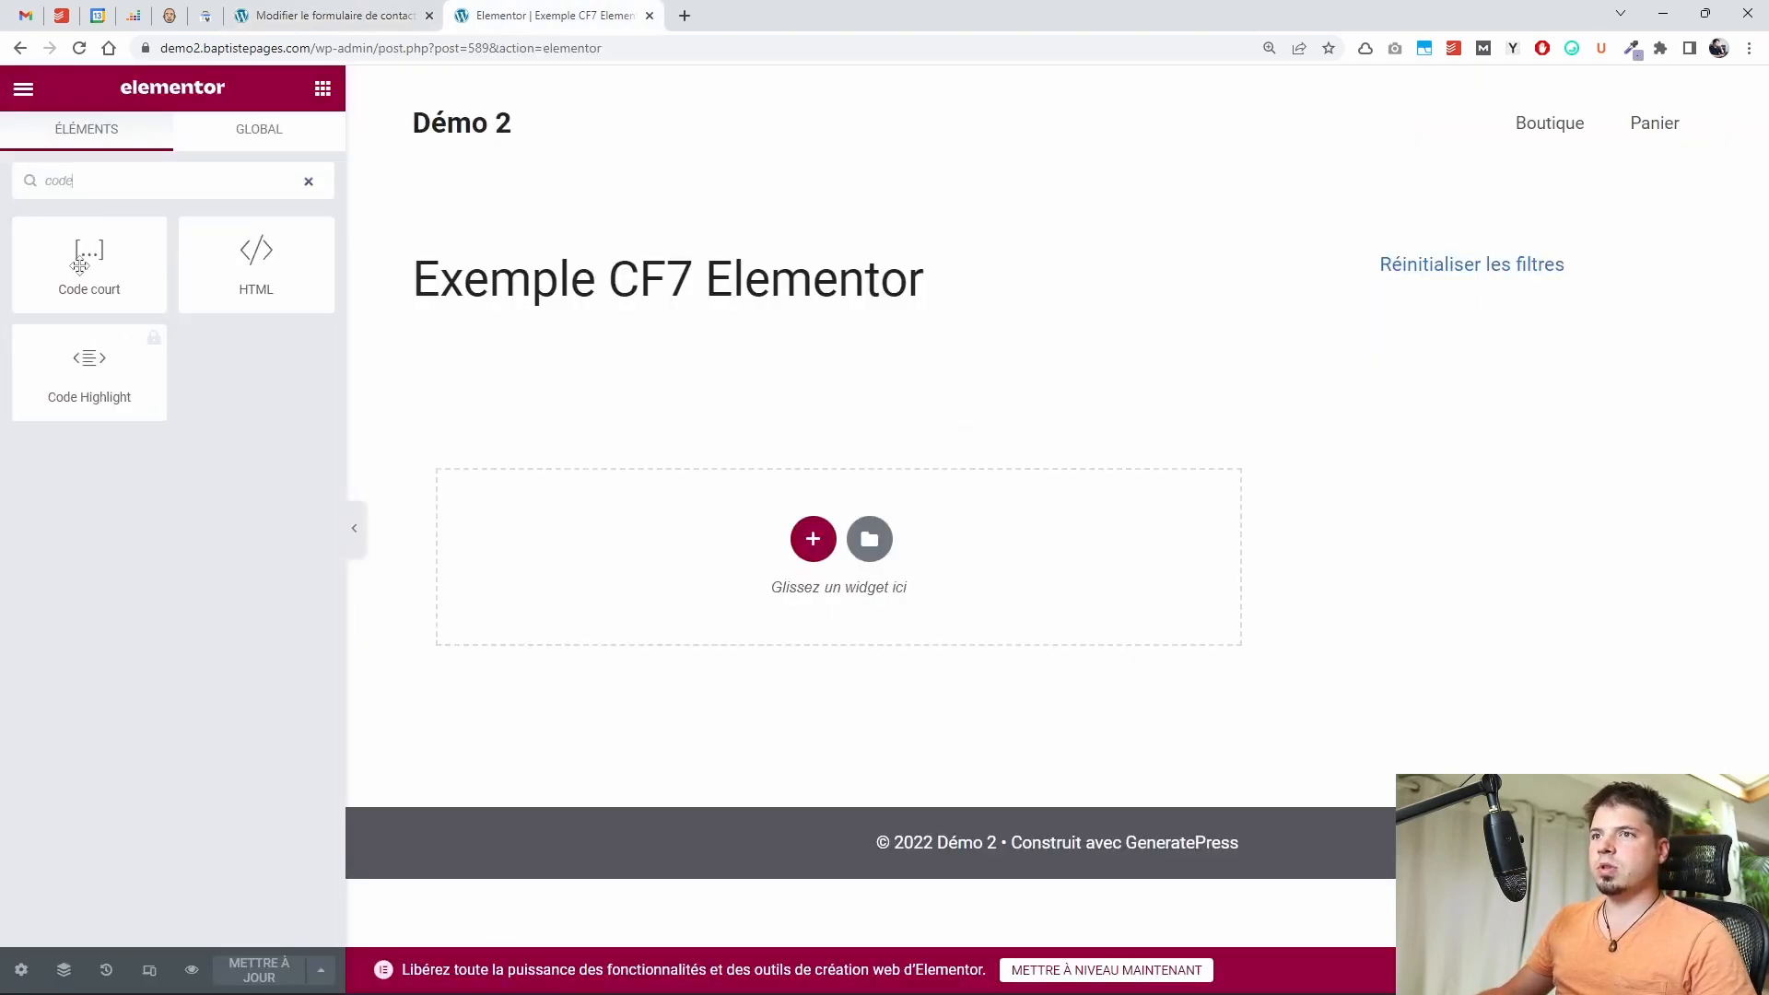
left_click_drag(43, 272, 711, 497)
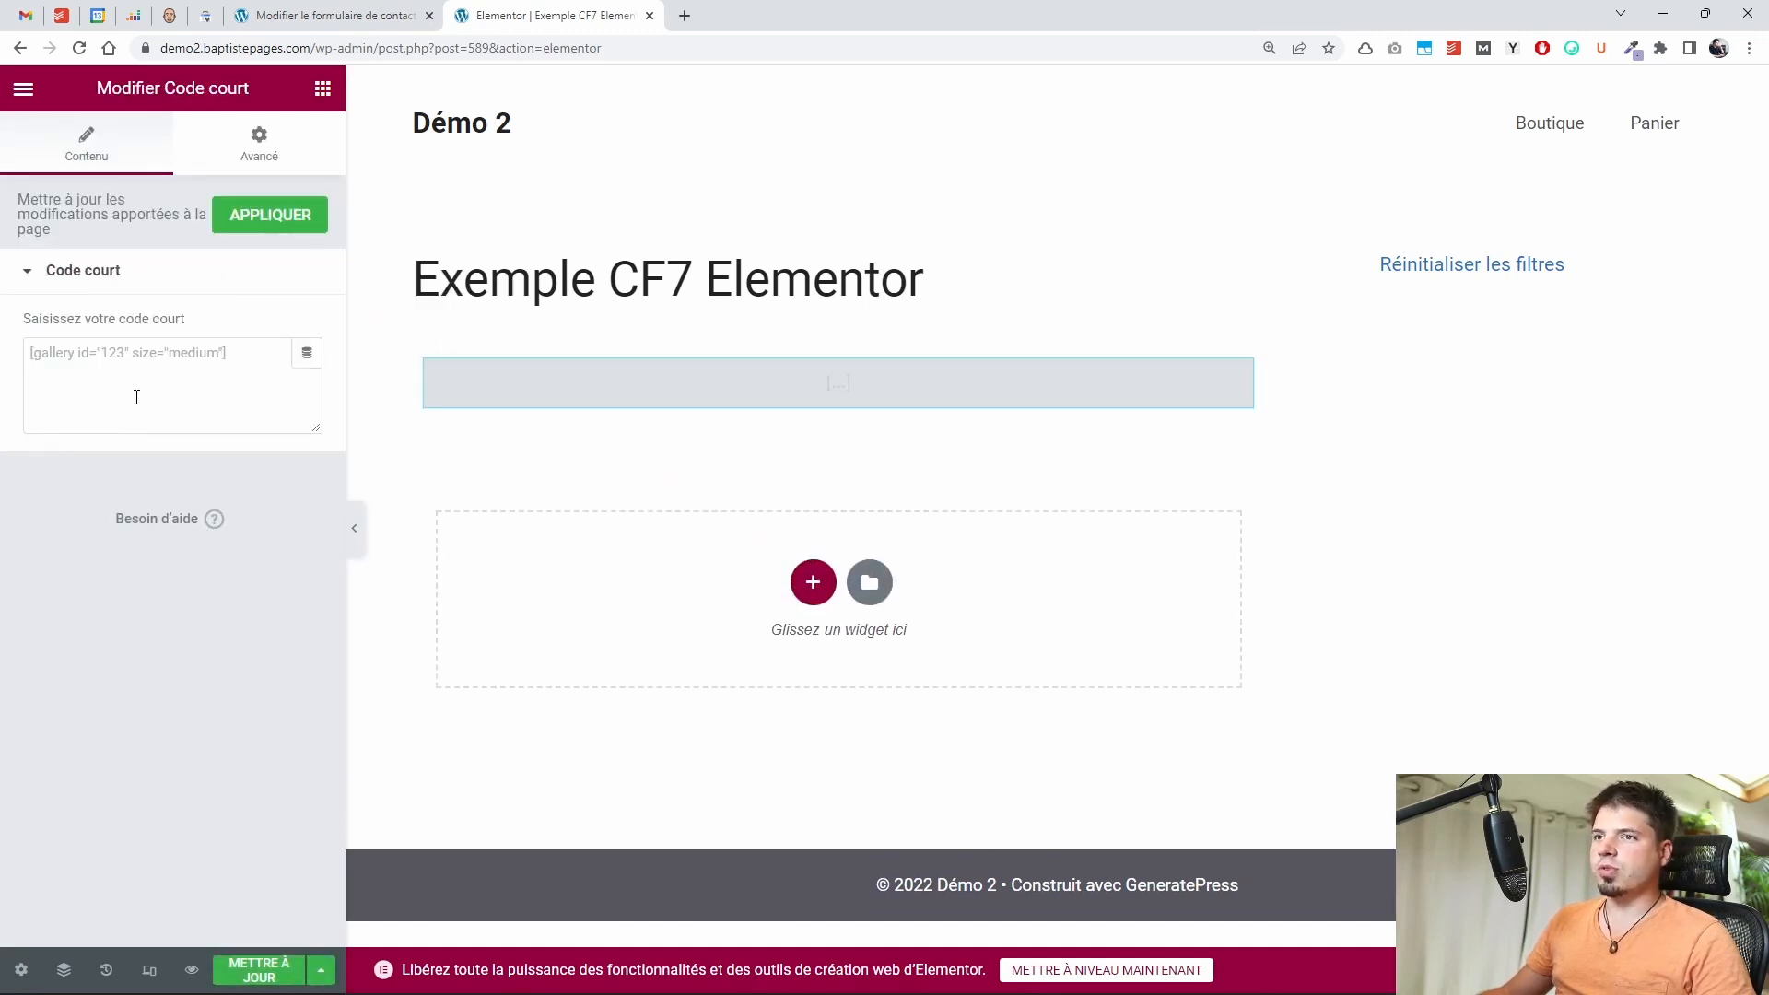
Paste the copied "Tuto elementor" form shortcode into the Code court widget and update the page
left_click(173, 366)
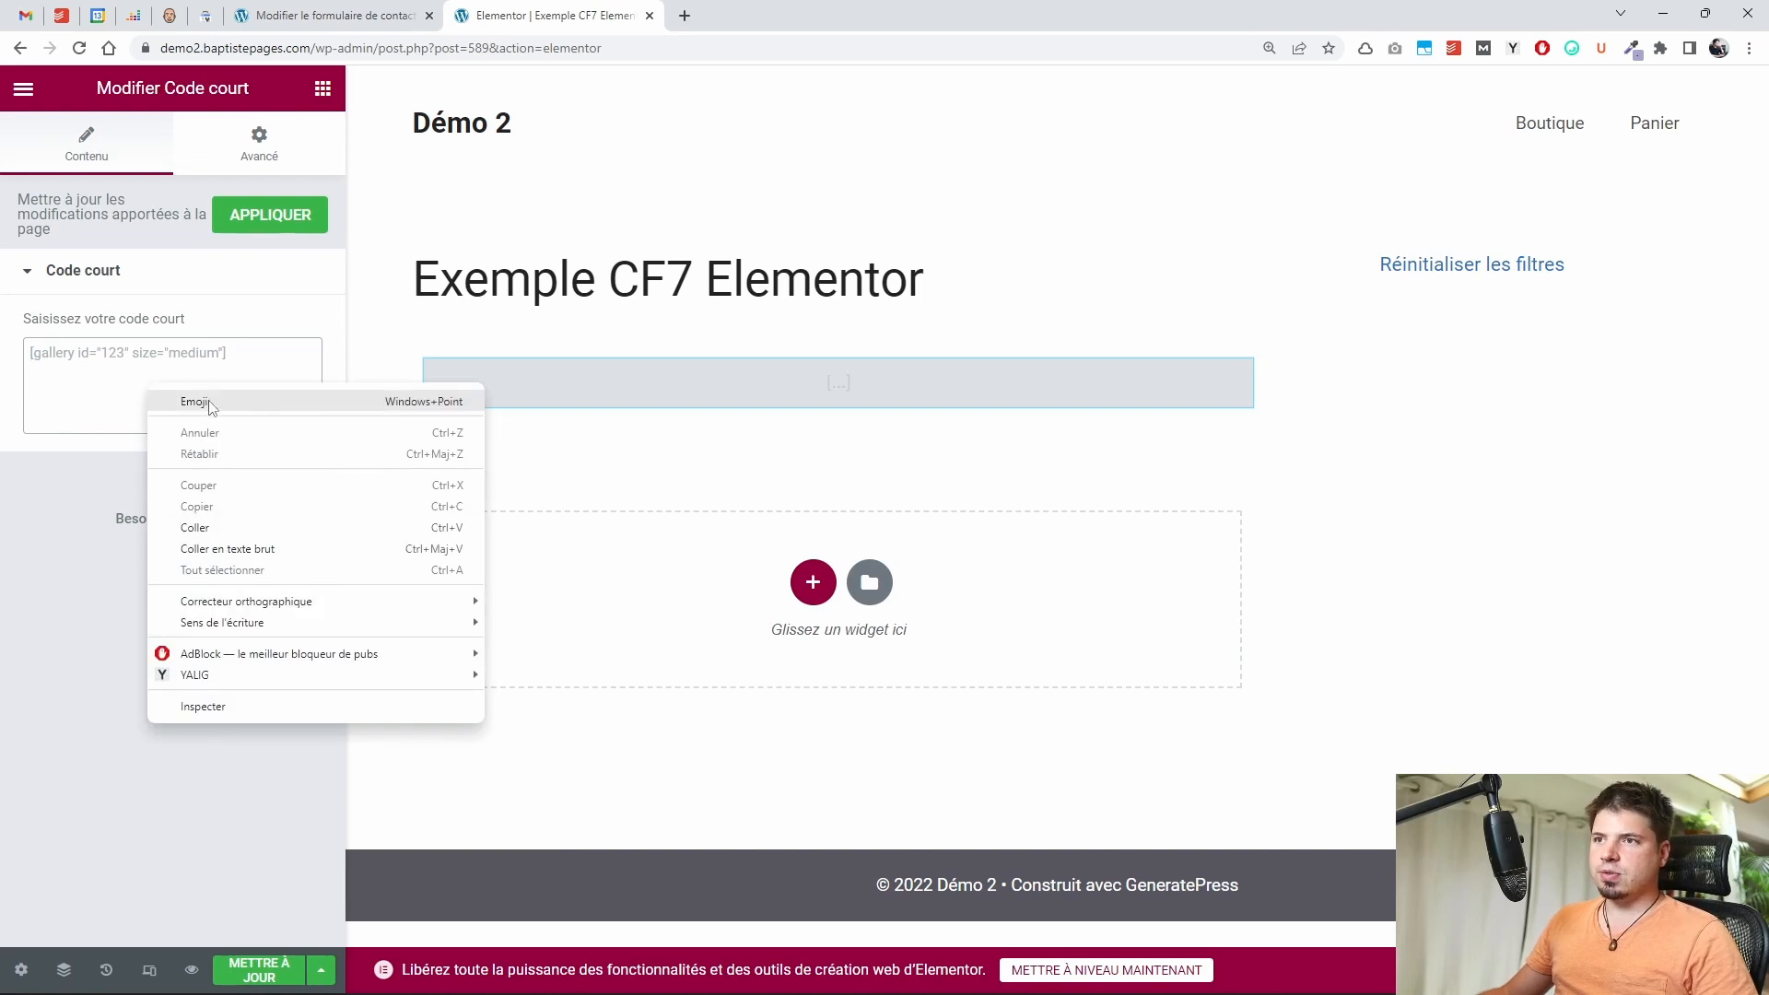
left_click(212, 527)
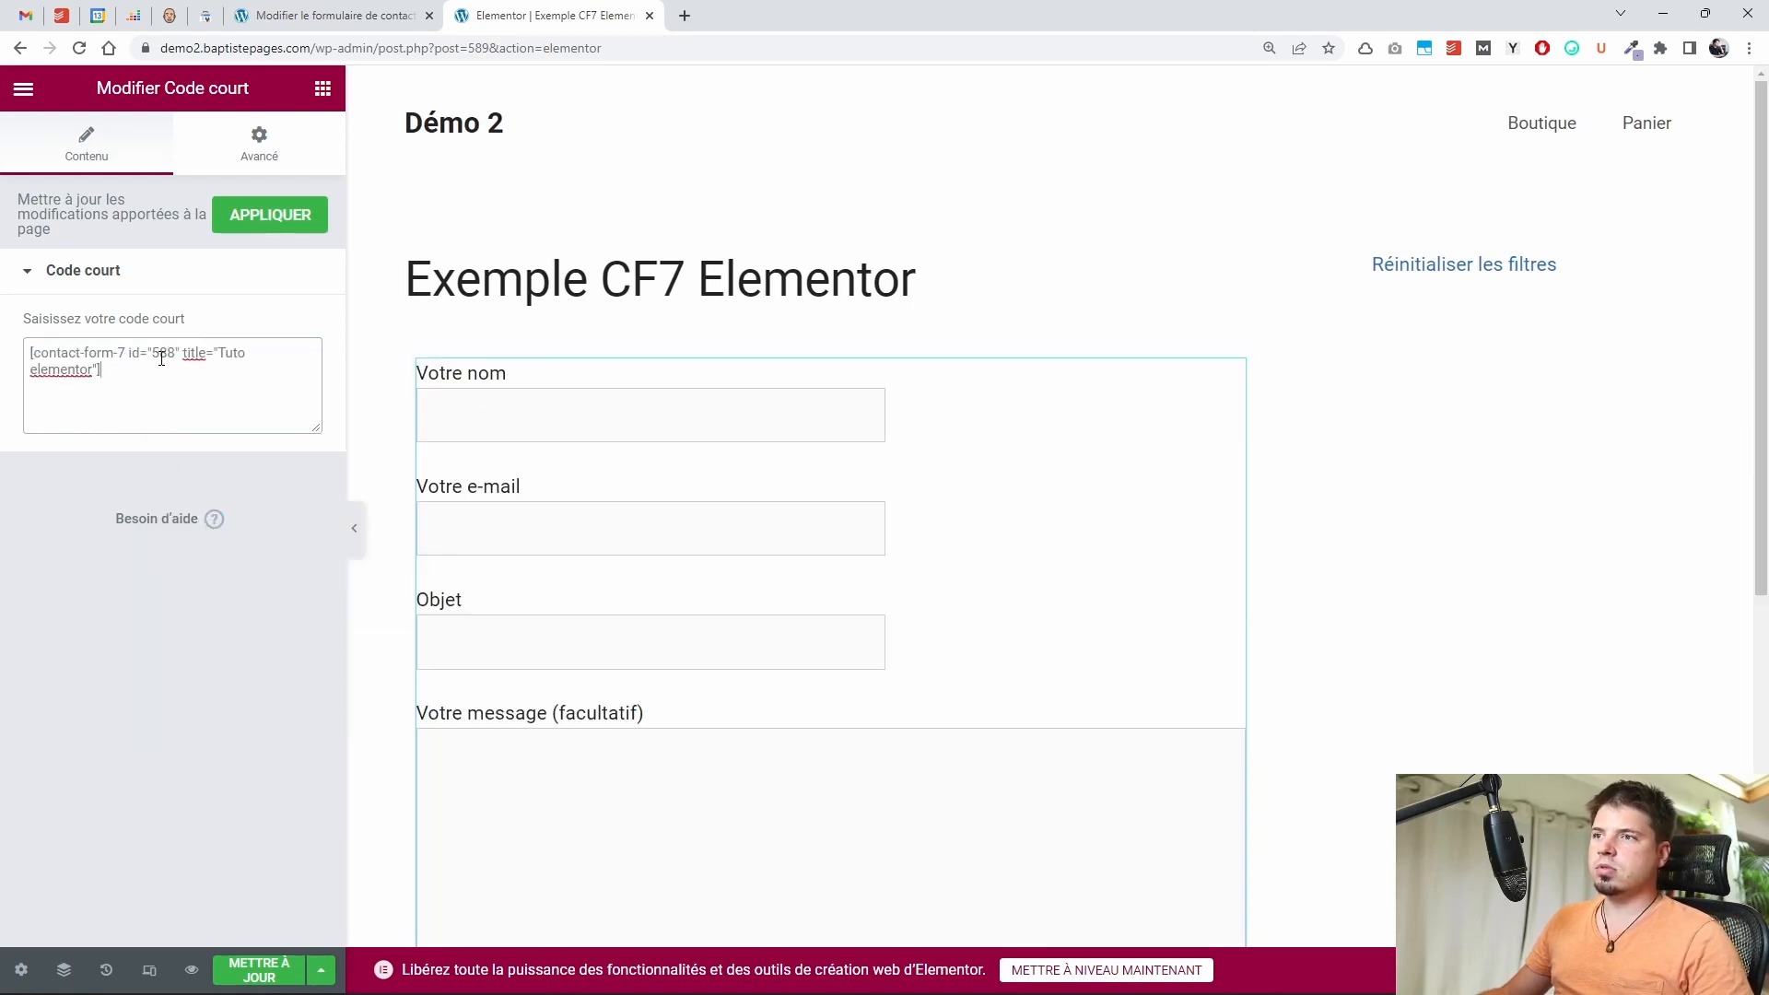
left_click(394, 363)
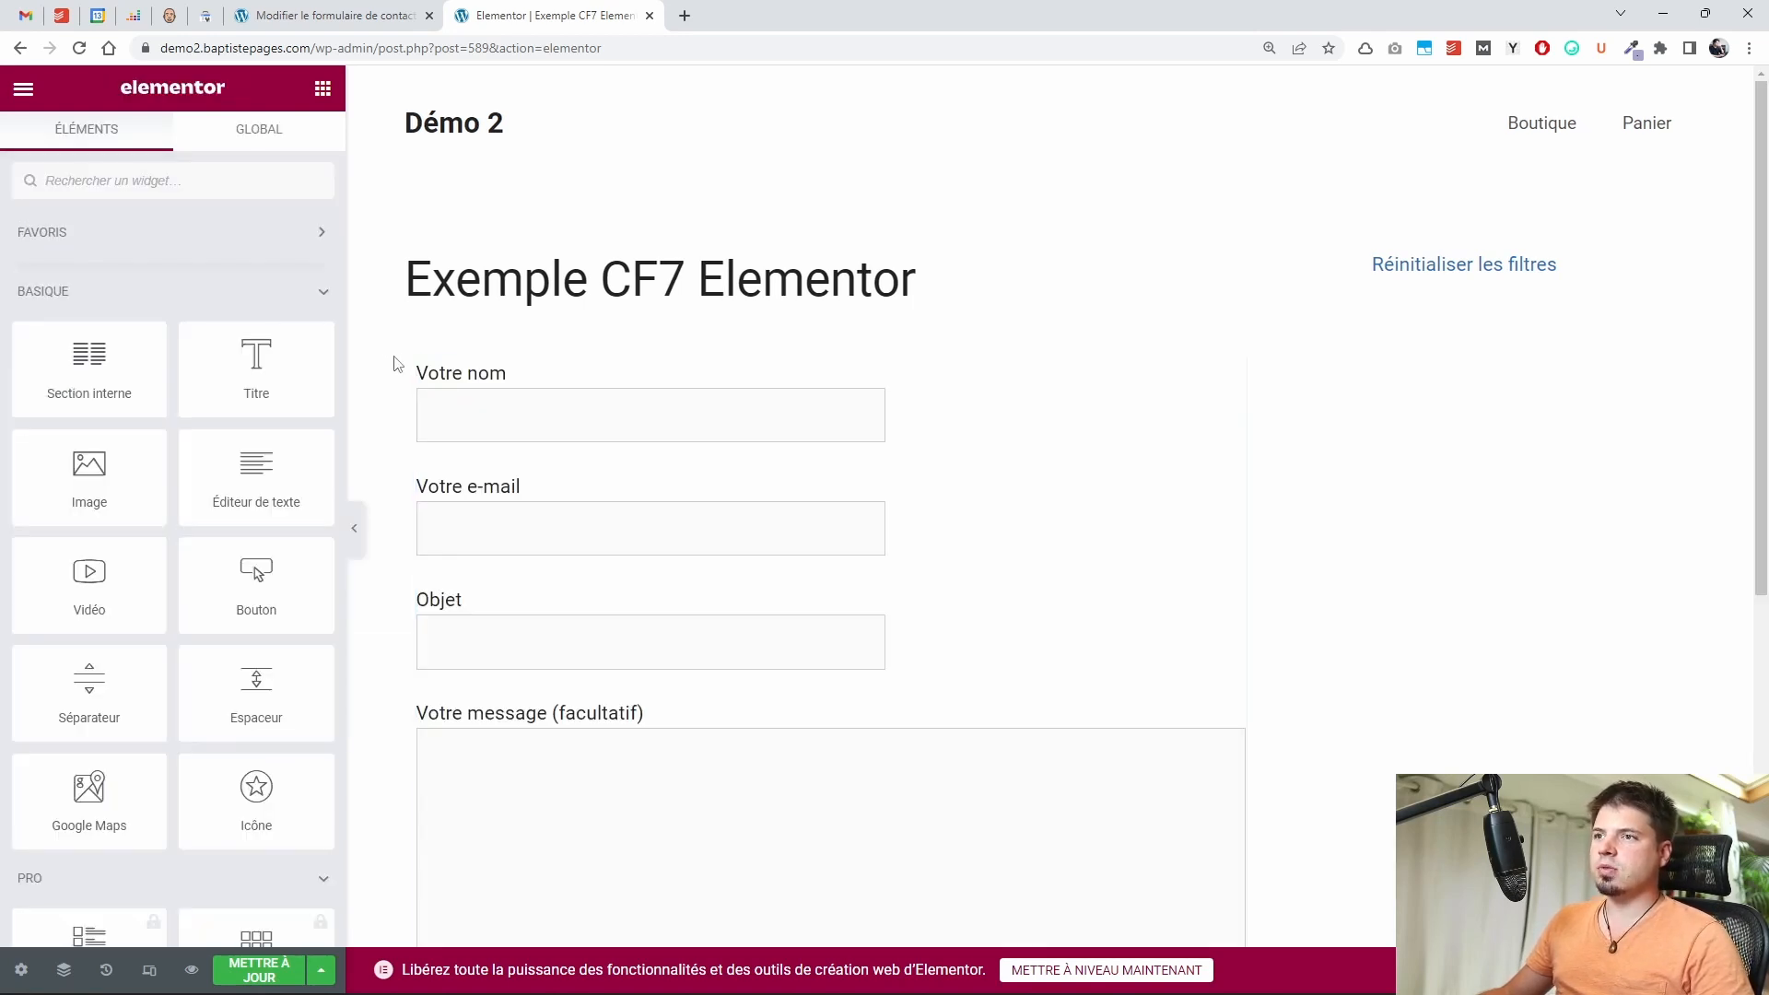
scroll(407, 332, "down", 4)
scroll(647, 738, "up", 2)
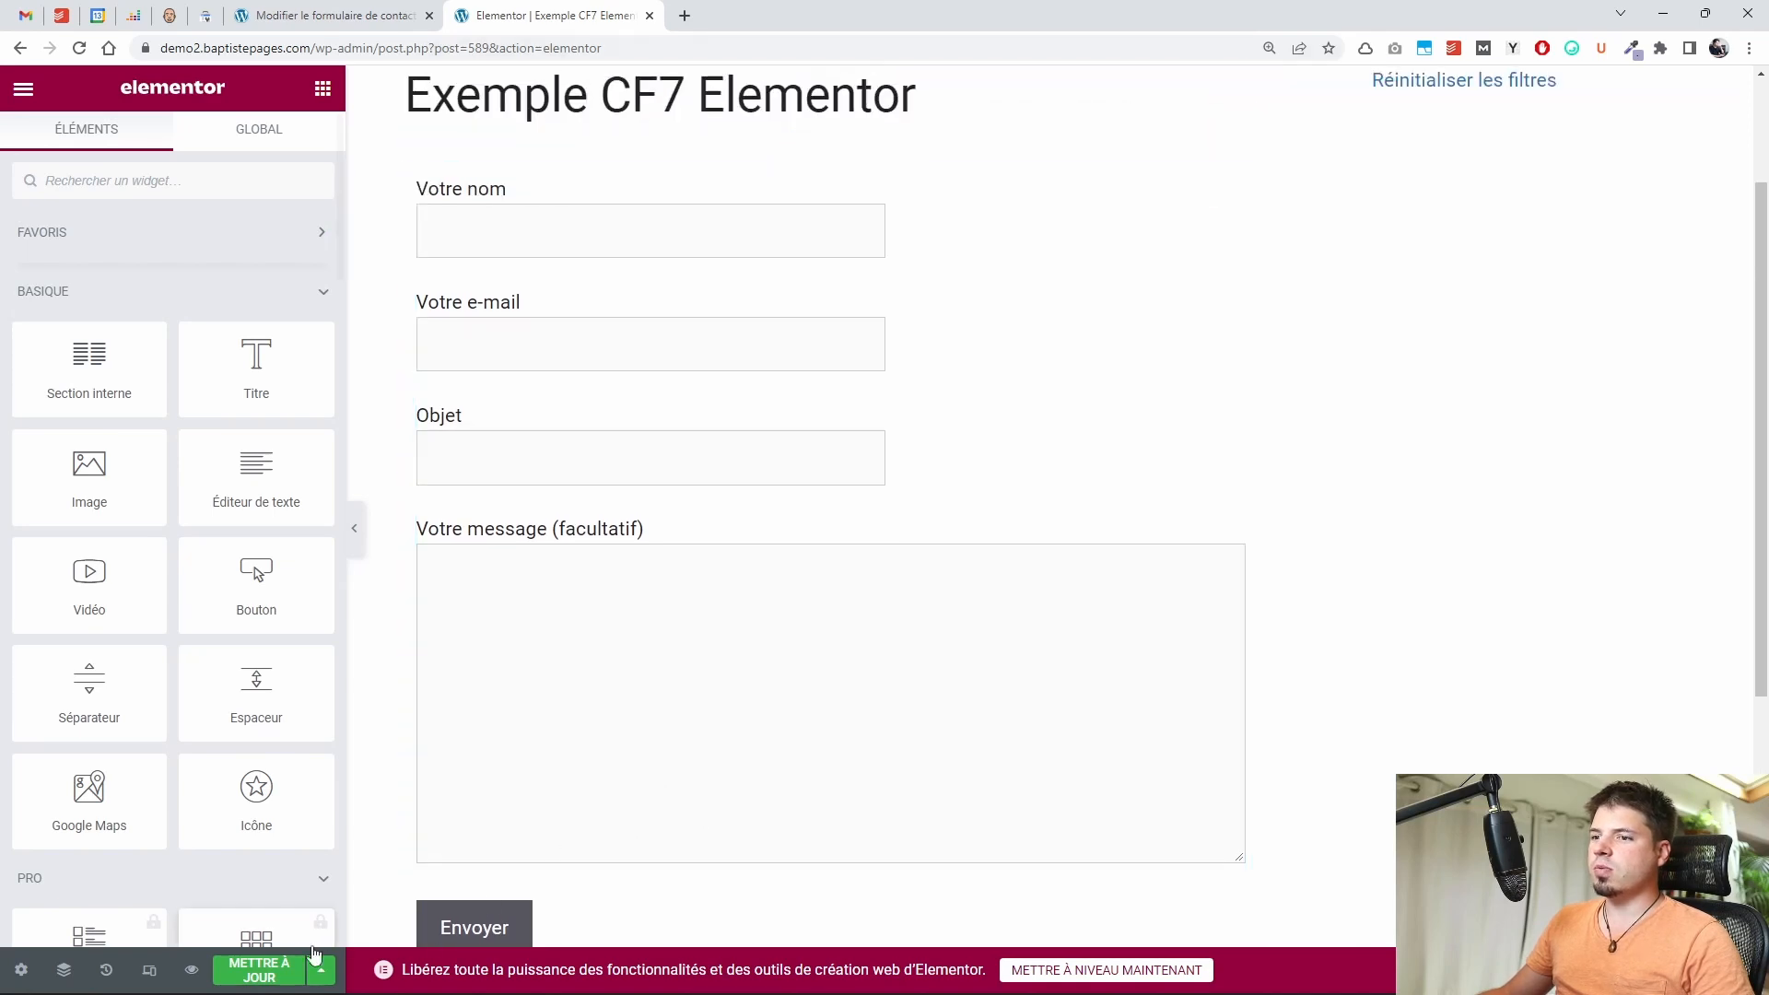
scroll(600, 557, "up", 2)
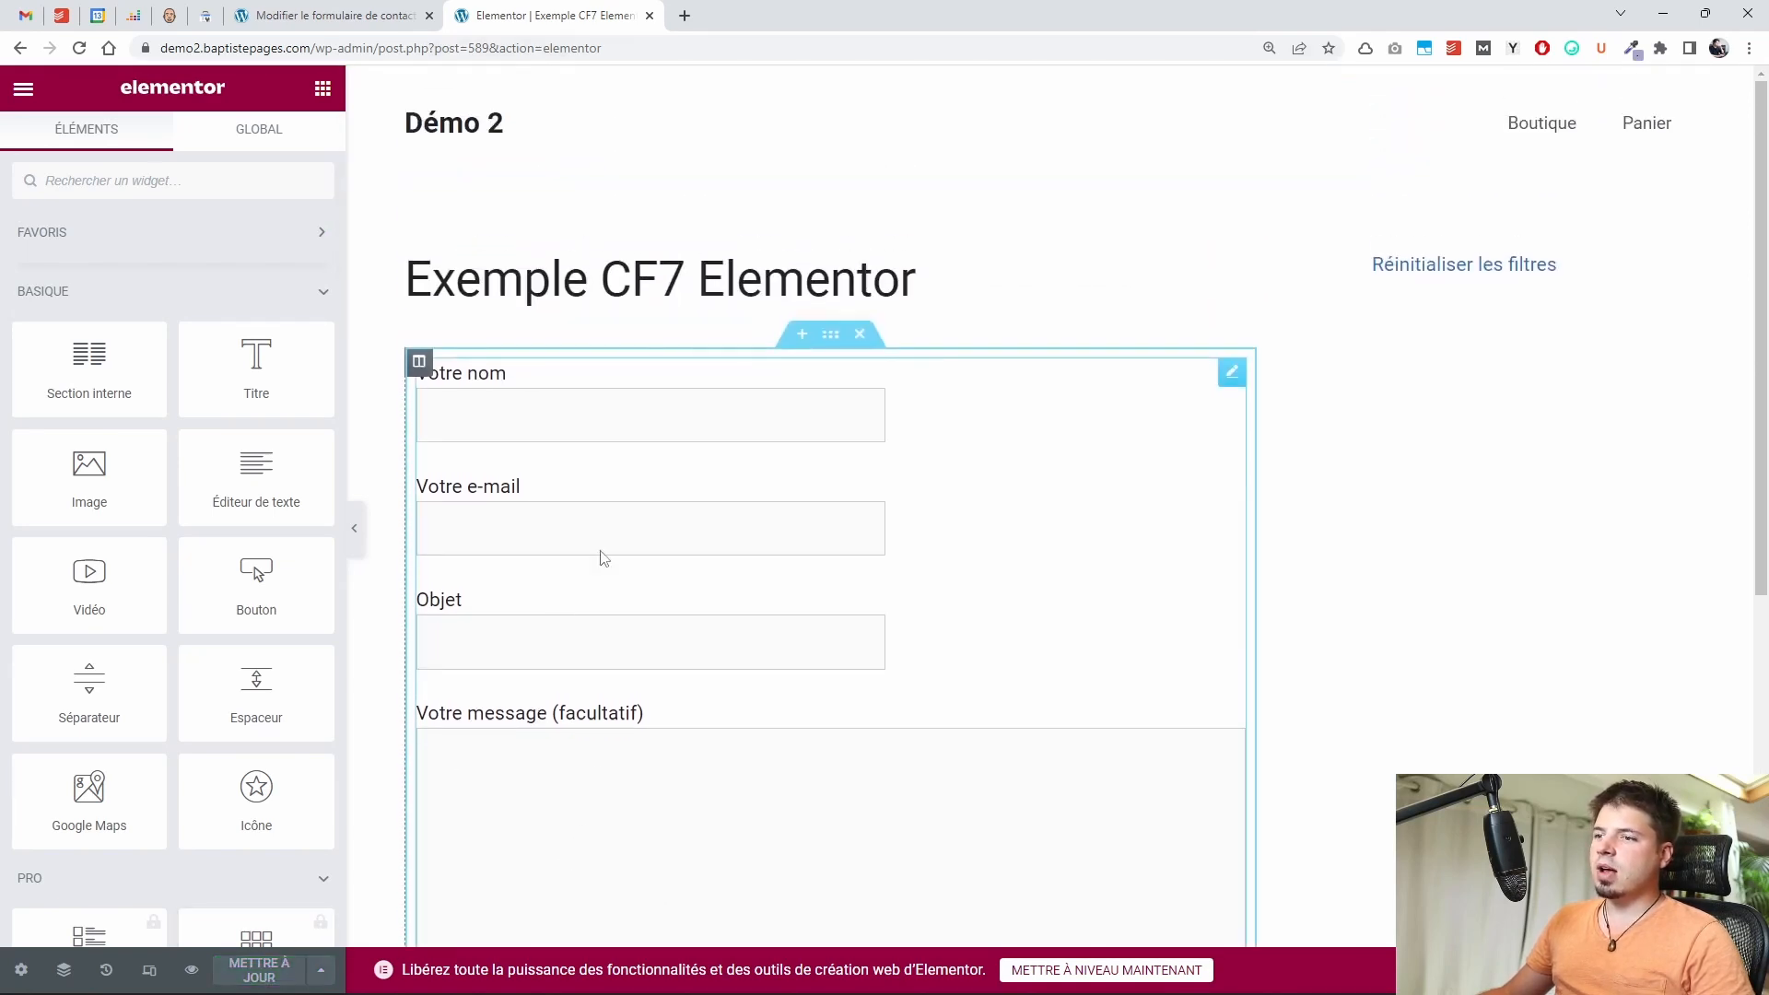
Examine the embedded form on the page, from the name field down to the Envoyer button
scroll(955, 451, "down", 3)
scroll(682, 658, "up", 2)
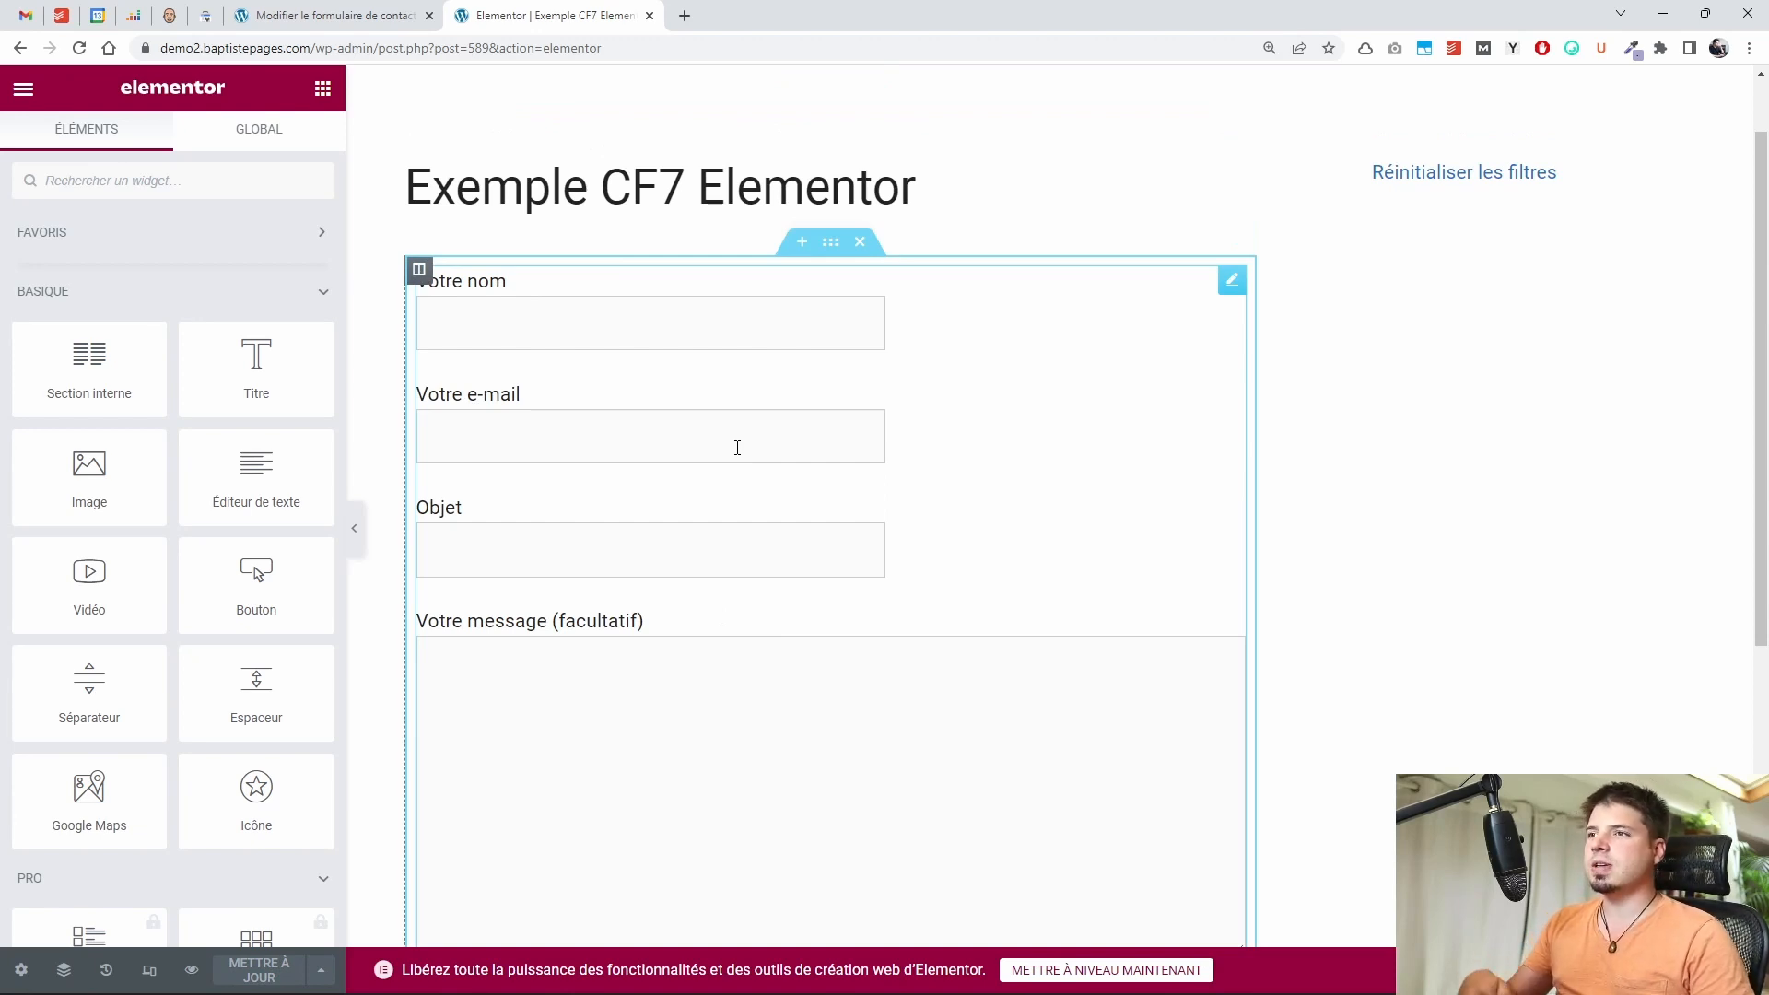
scroll(807, 402, "down", 1)
scroll(807, 402, "down", 2)
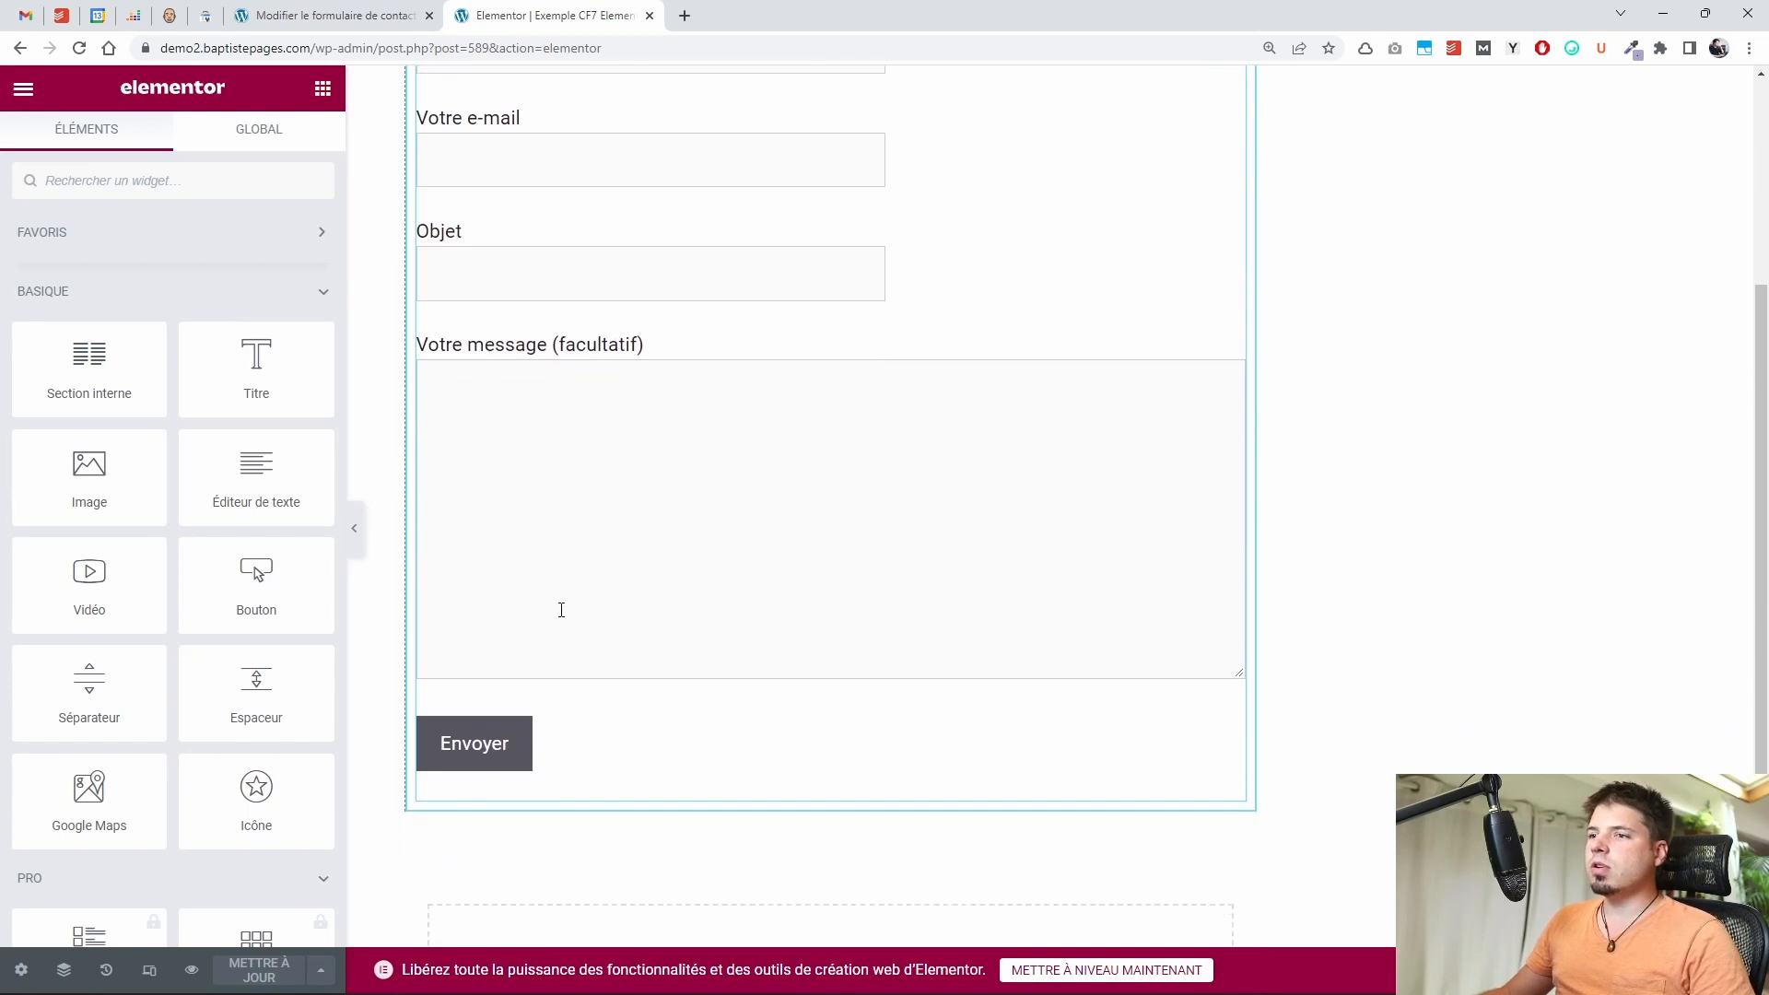
scroll(561, 609, "up", 2)
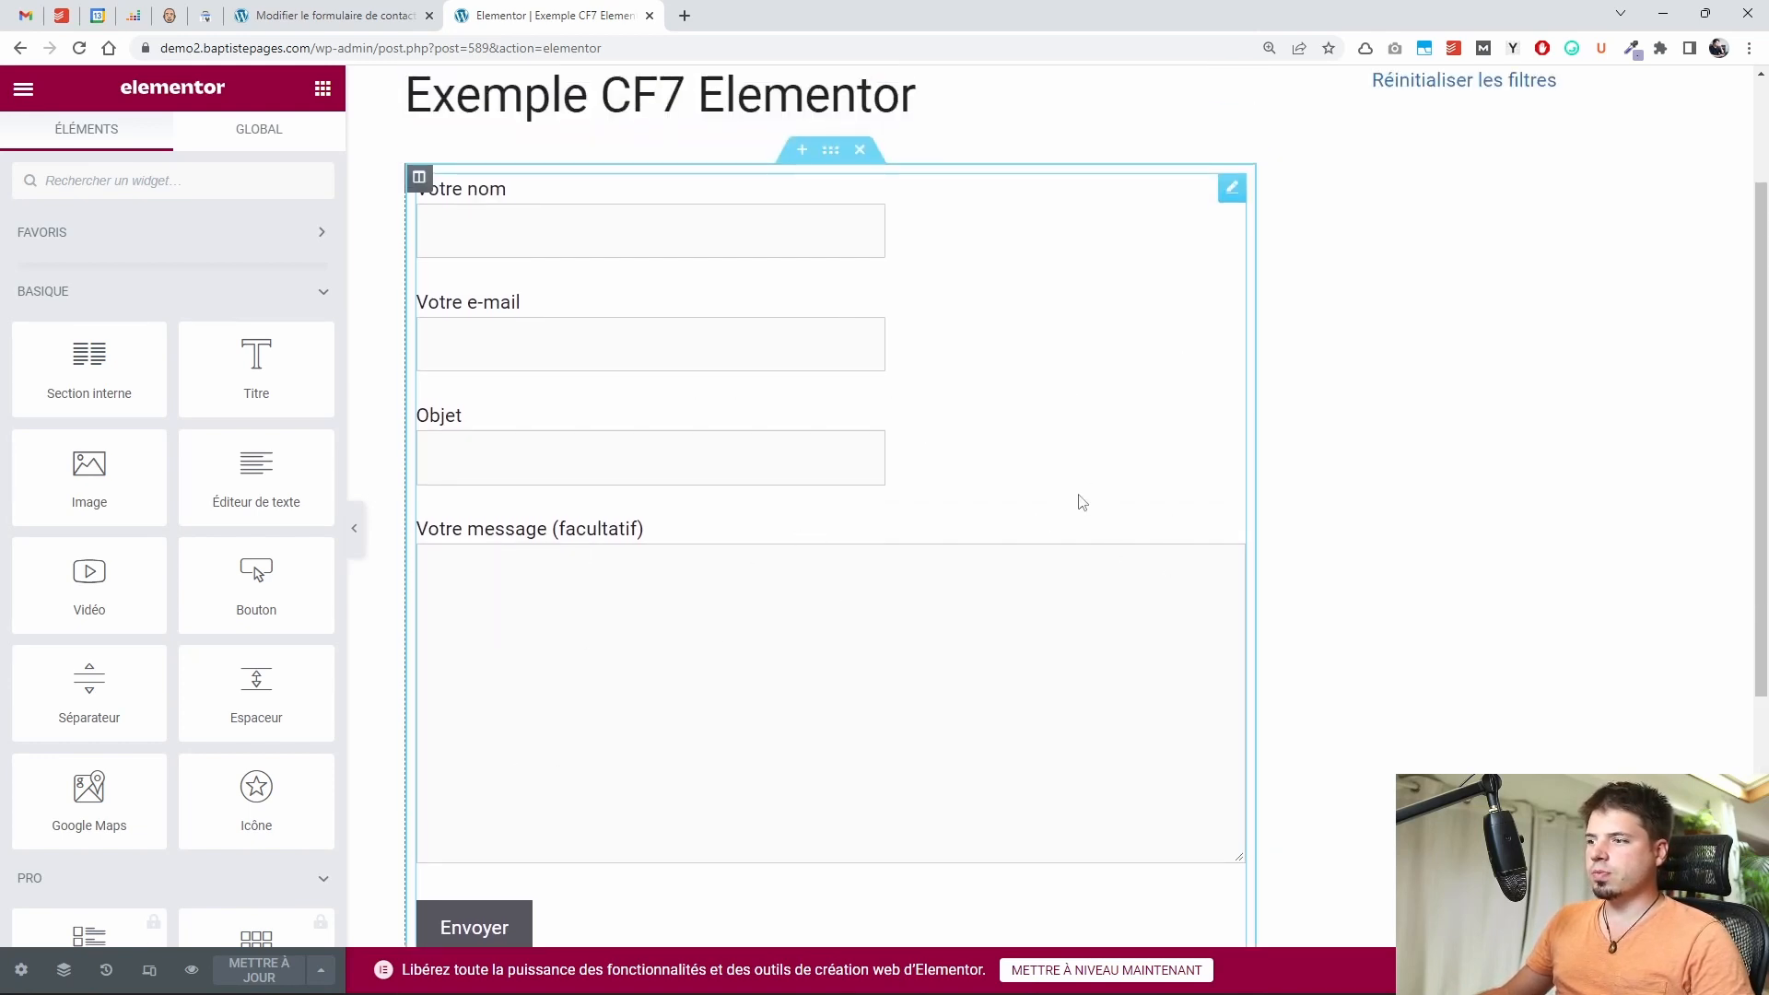
scroll(513, 426, "up", 2)
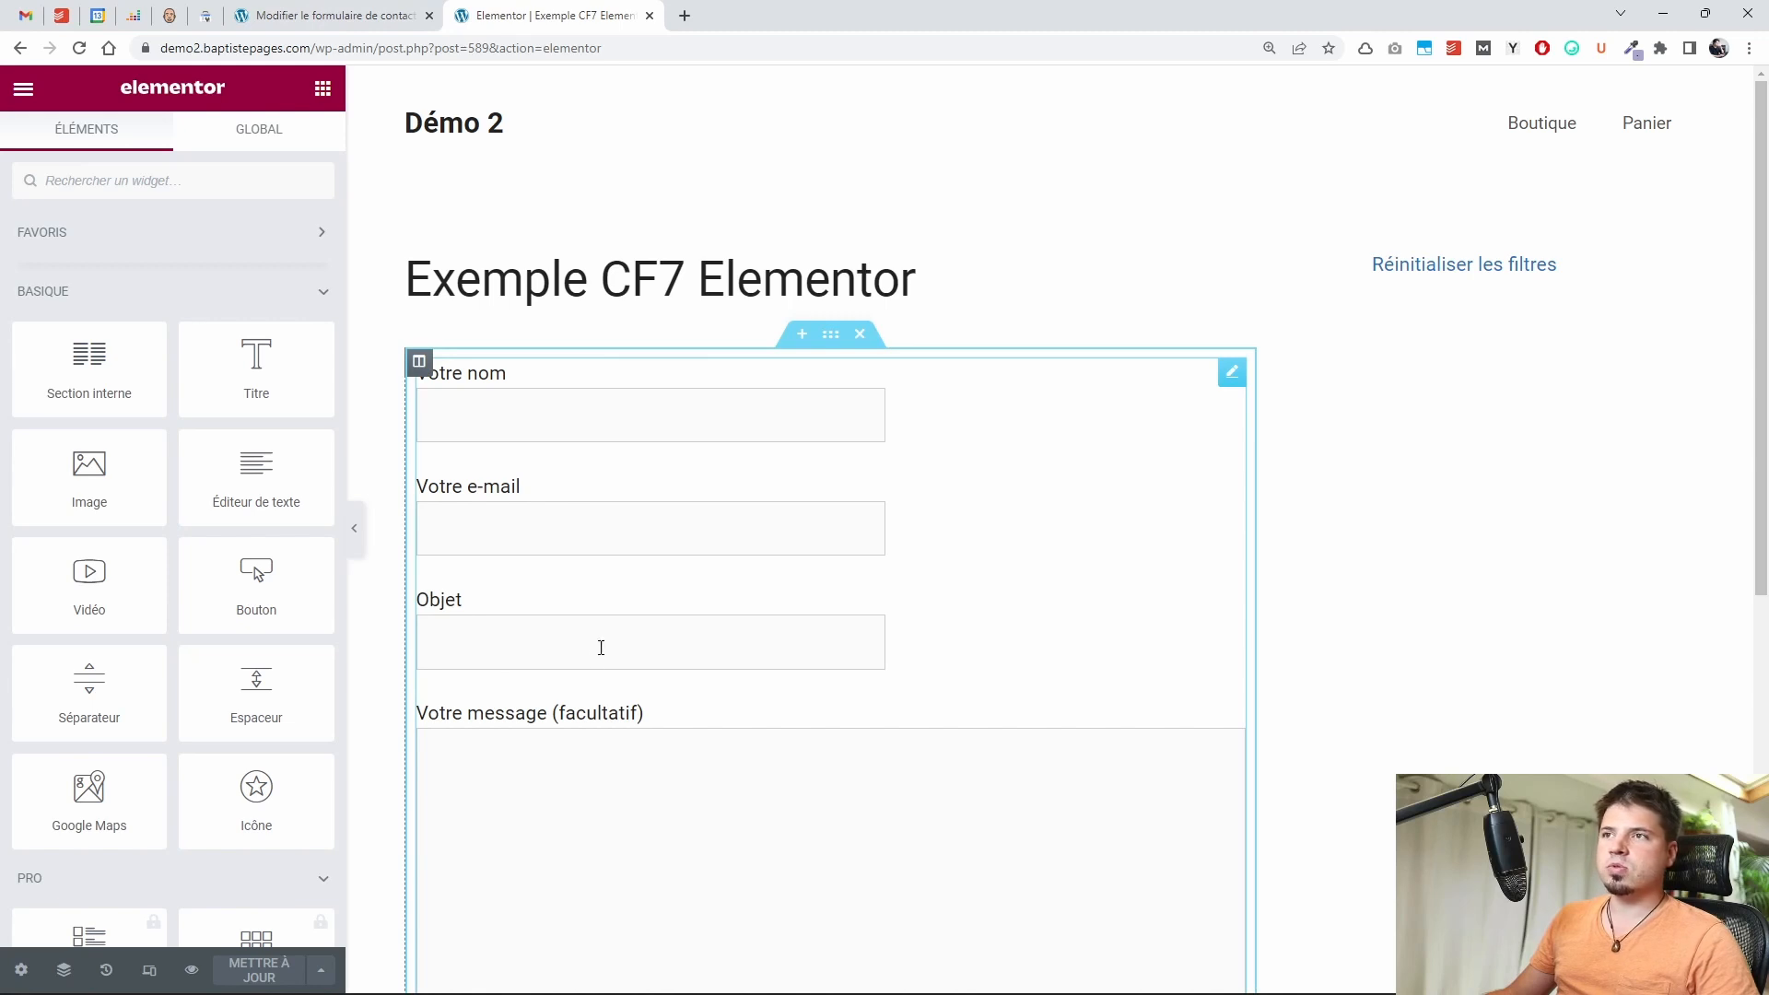
scroll(885, 742, "down", 1)
scroll(873, 750, "up", 1)
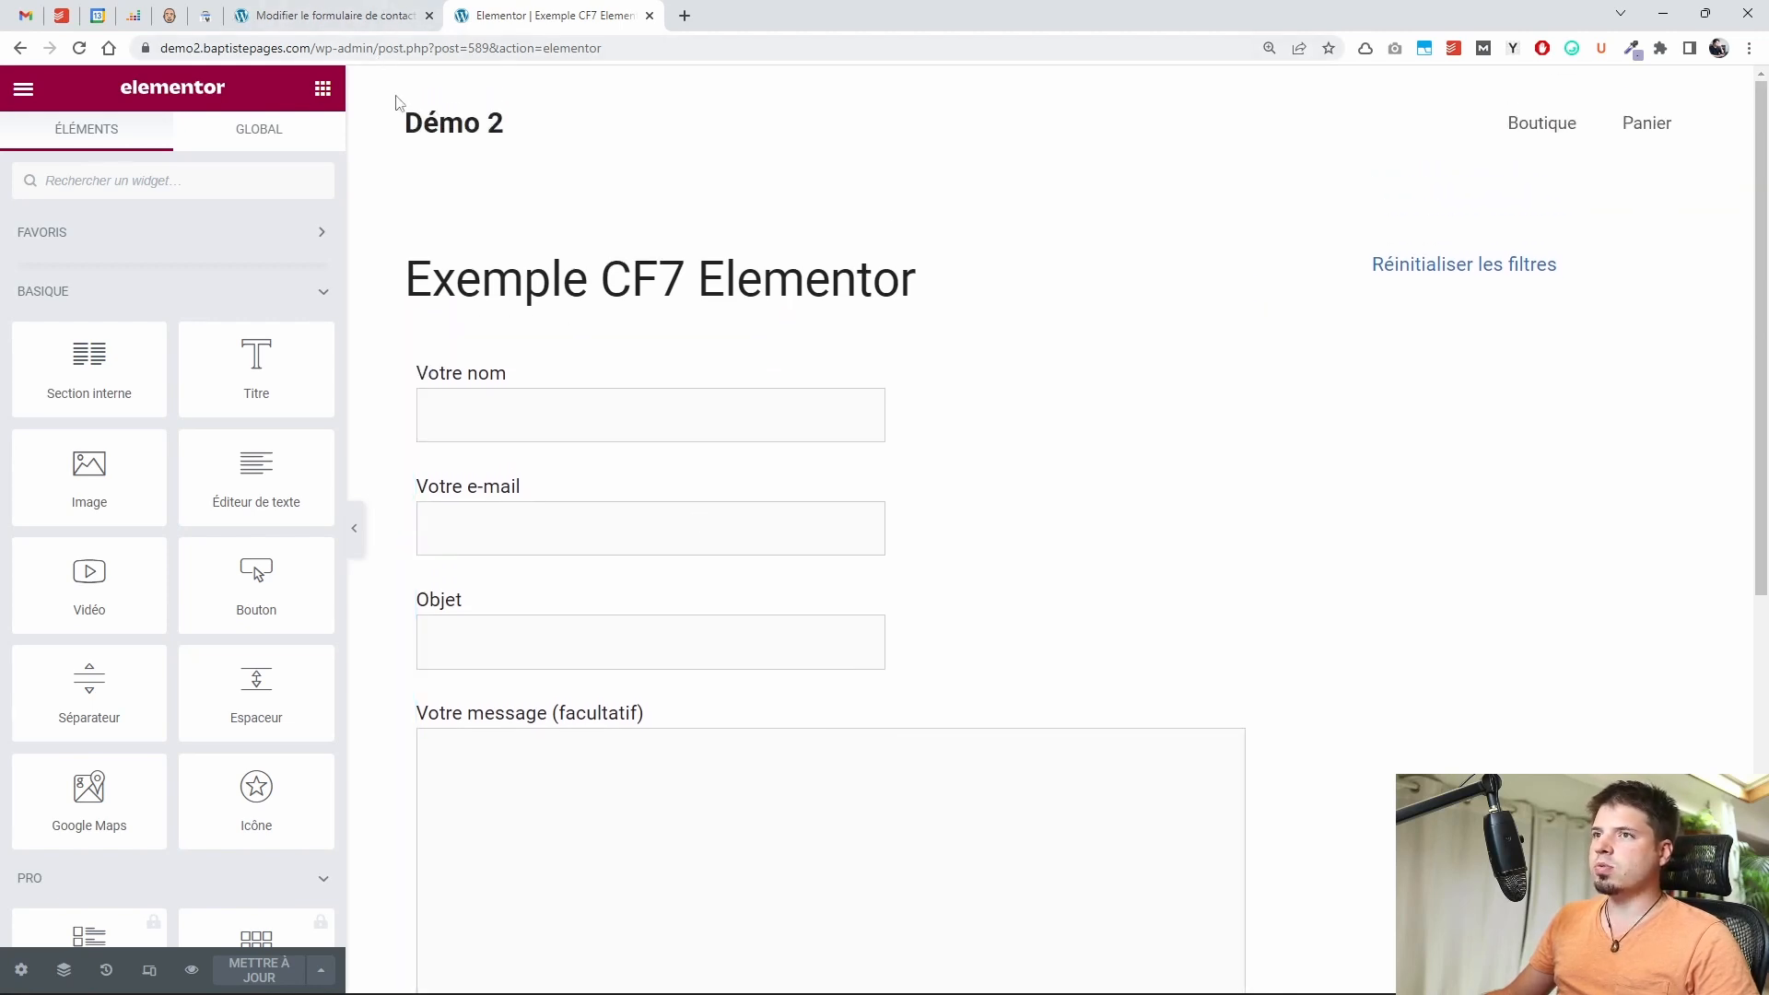
Open the "Tuto elementor" contact form for editing and go to its form template
left_click(385, 15)
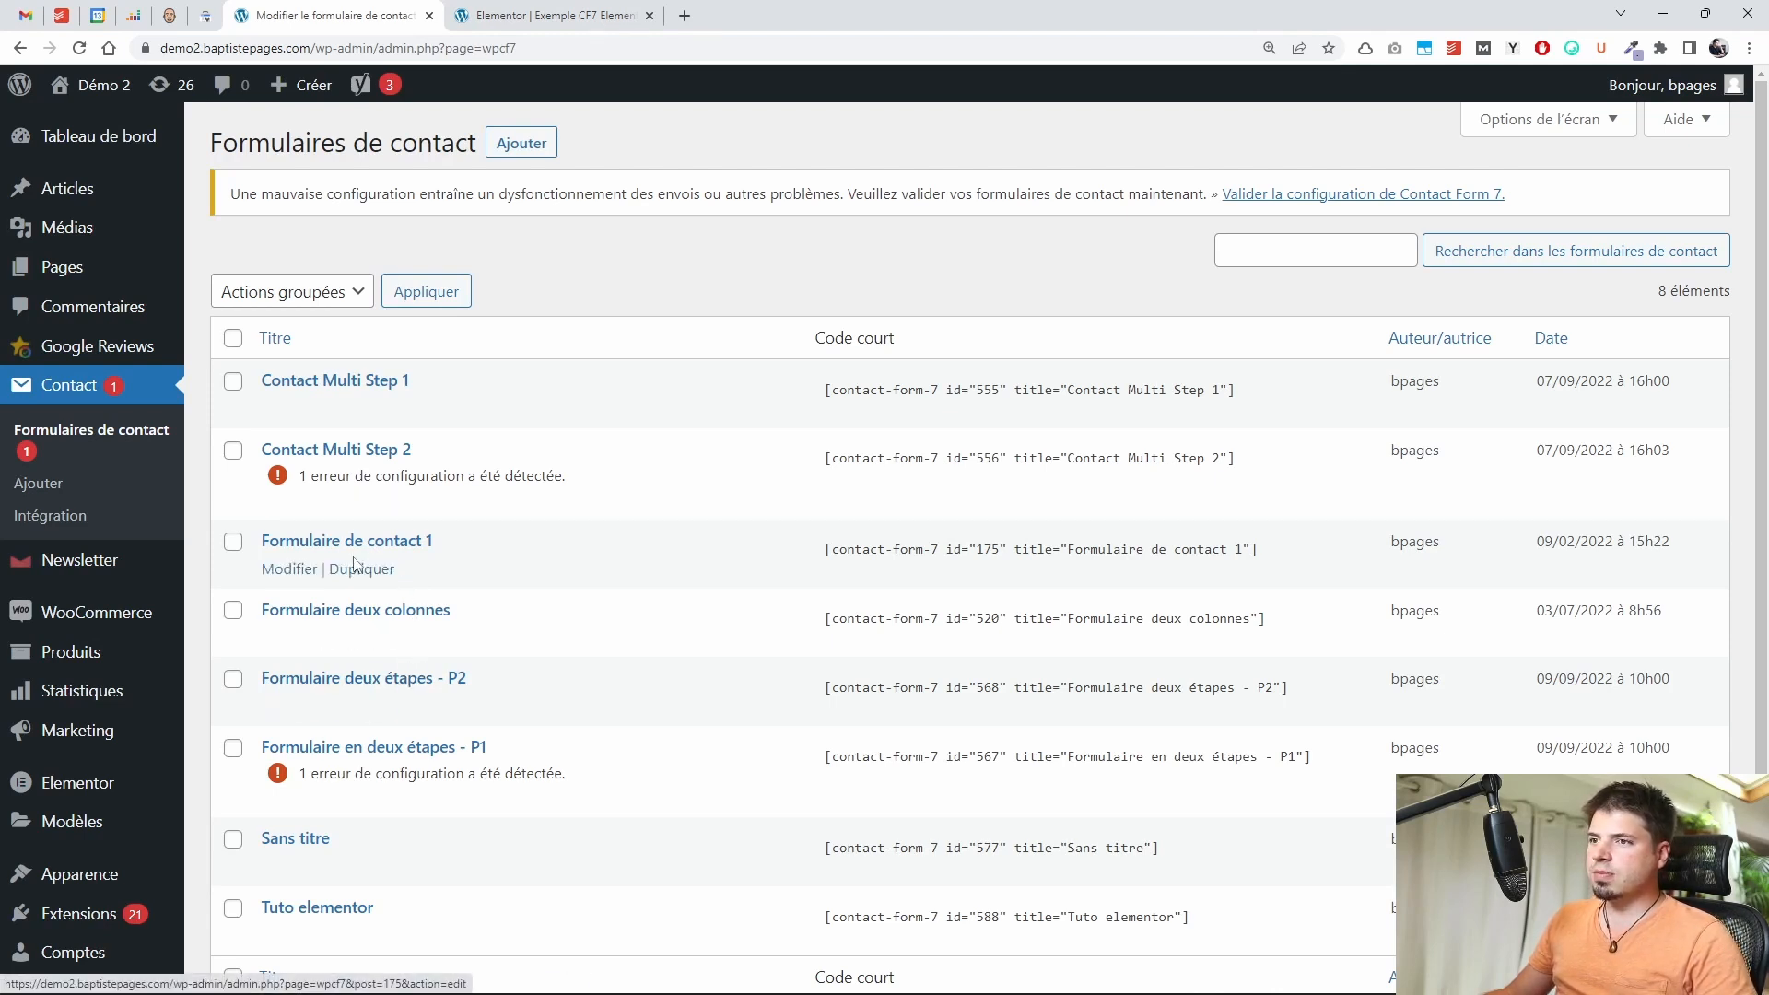
left_click(338, 907)
scroll(396, 829, "down", 2)
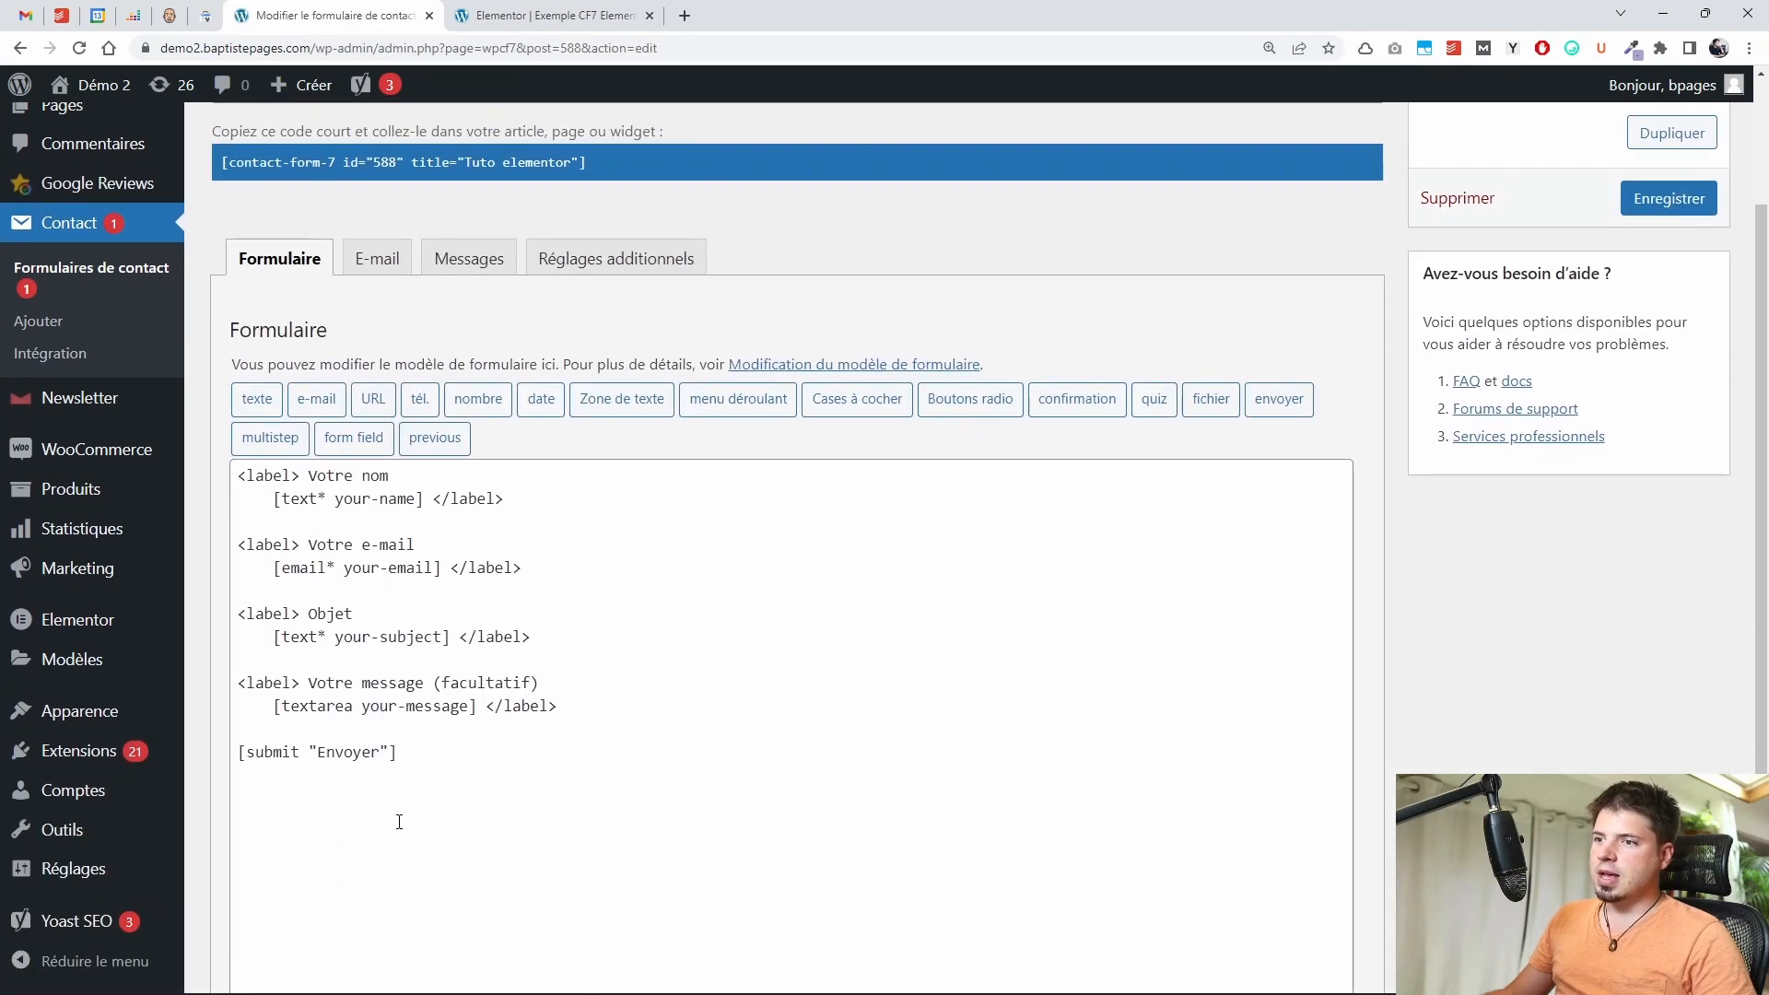
Add a <style></style> block with an empty line inside it below the [submit "Envoyer"] tag in the form template
left_click(435, 811)
key("Return")
type("<")
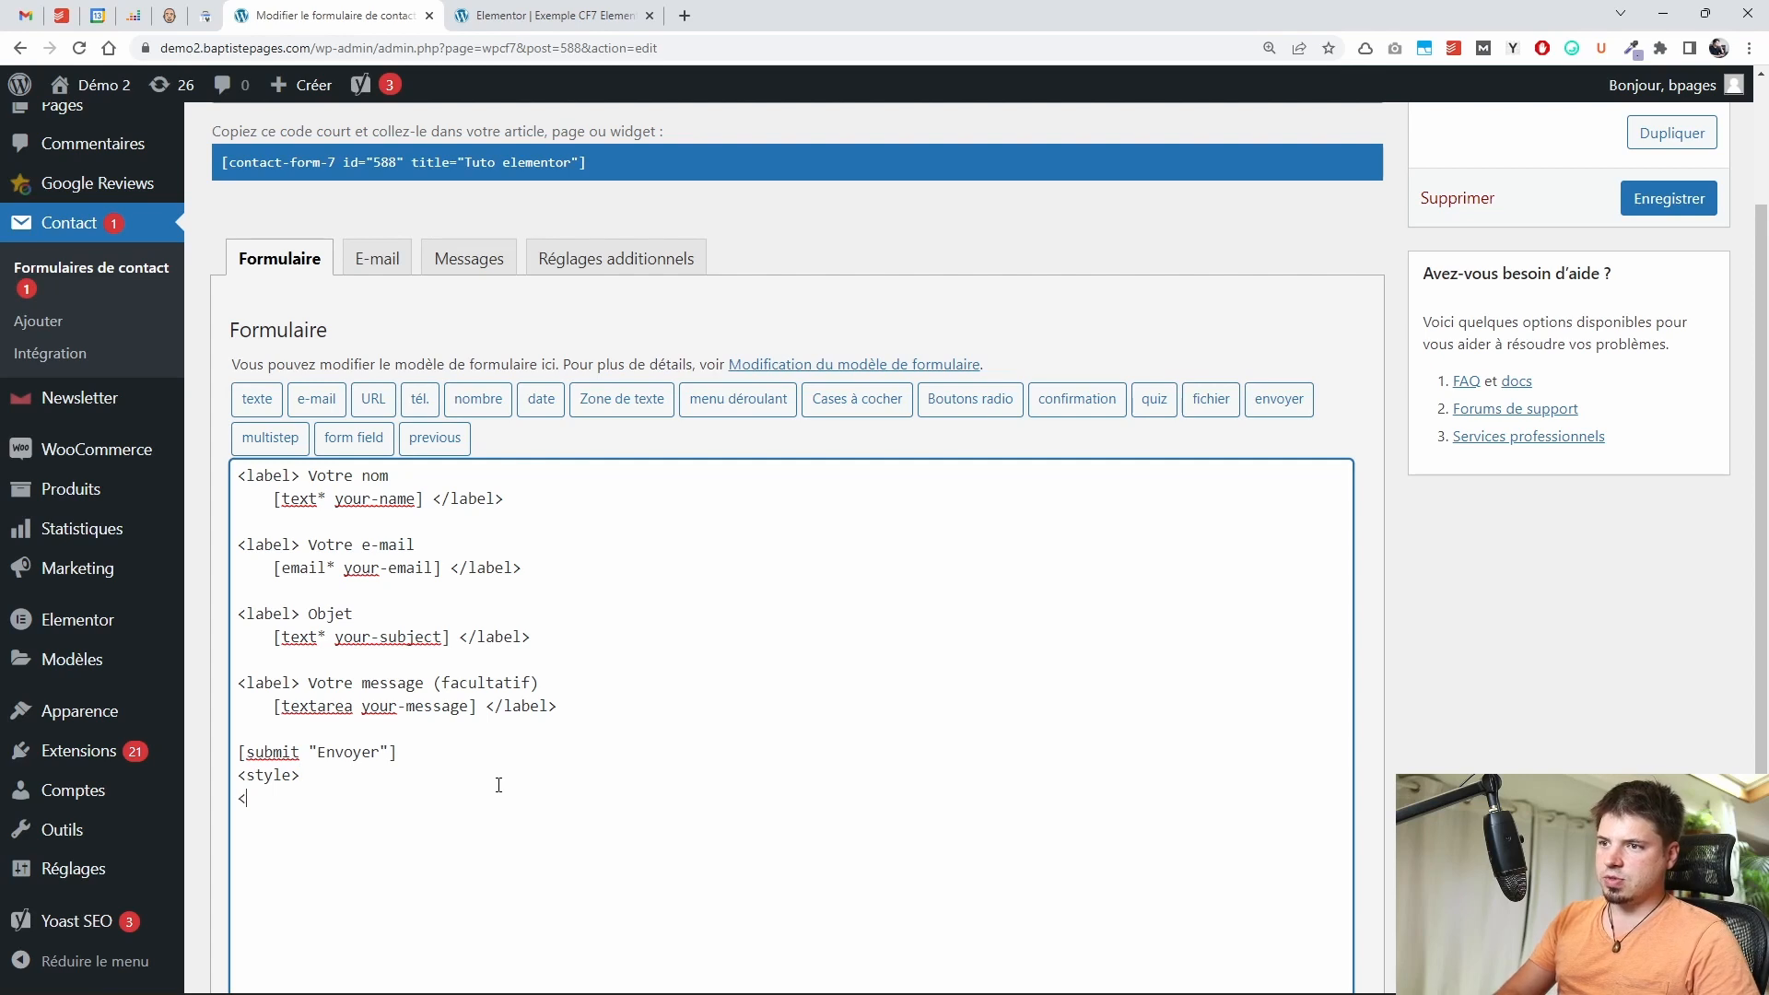
type("/style>")
key("Home")
key("BackSpace")
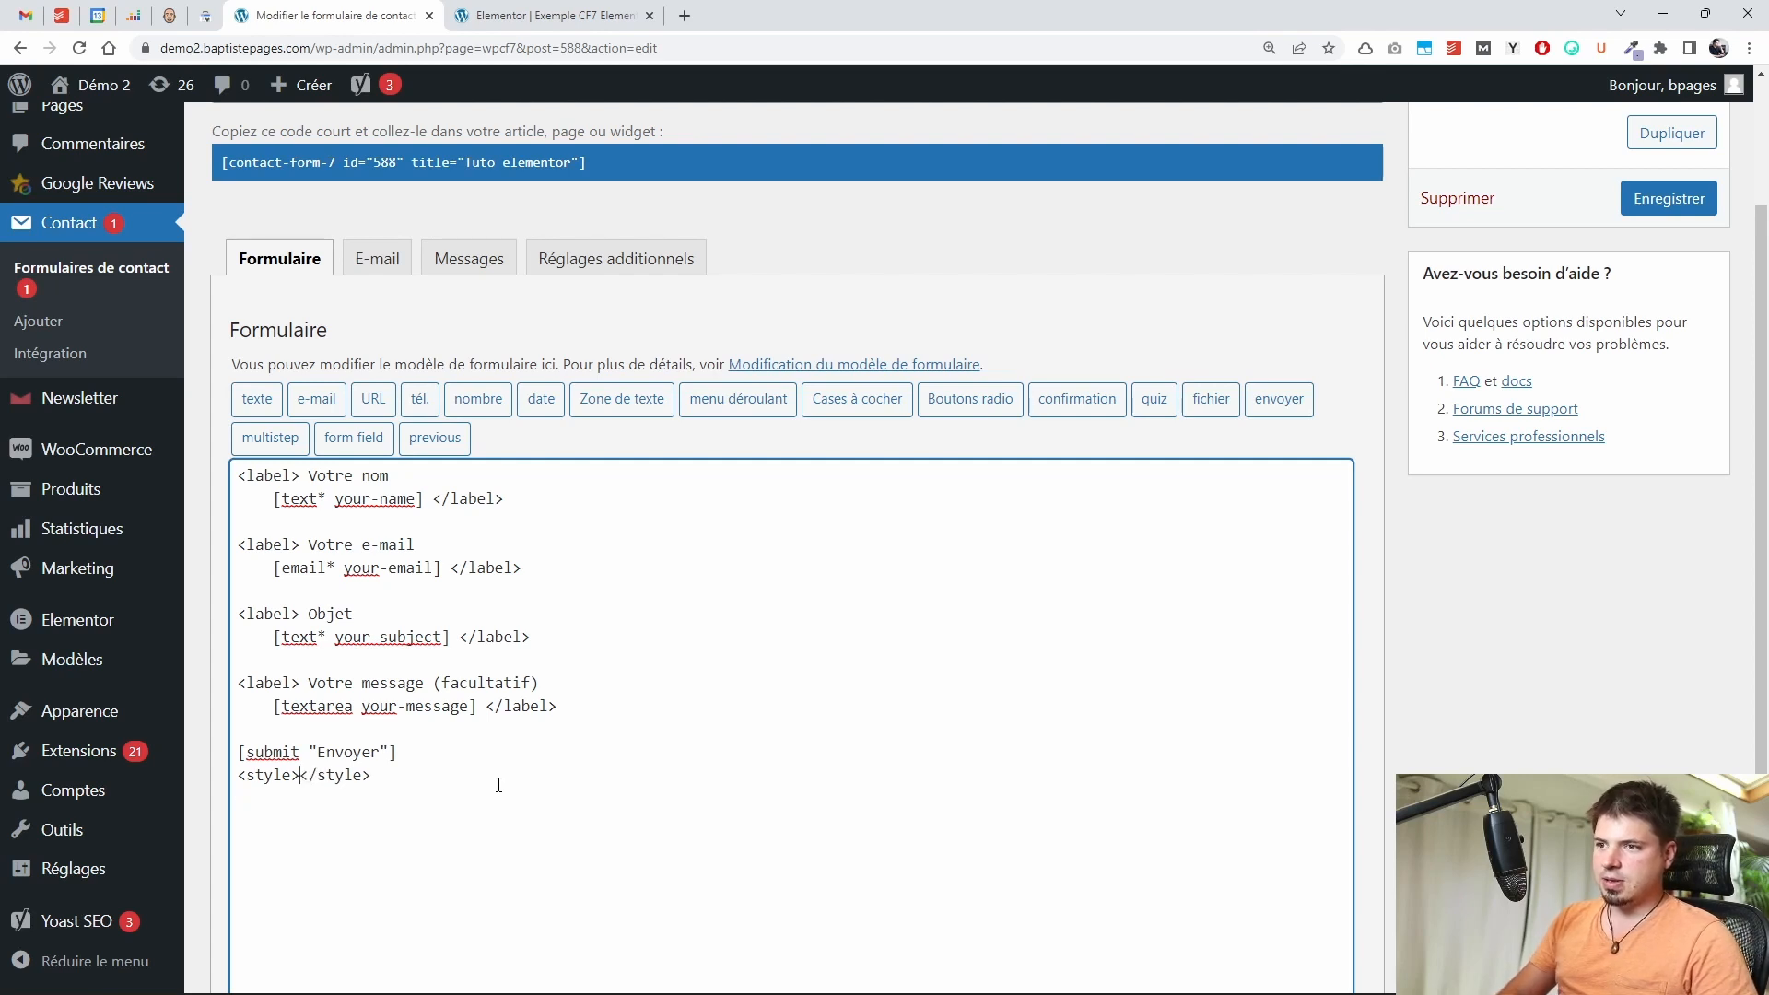
key("Return")
key("Return")
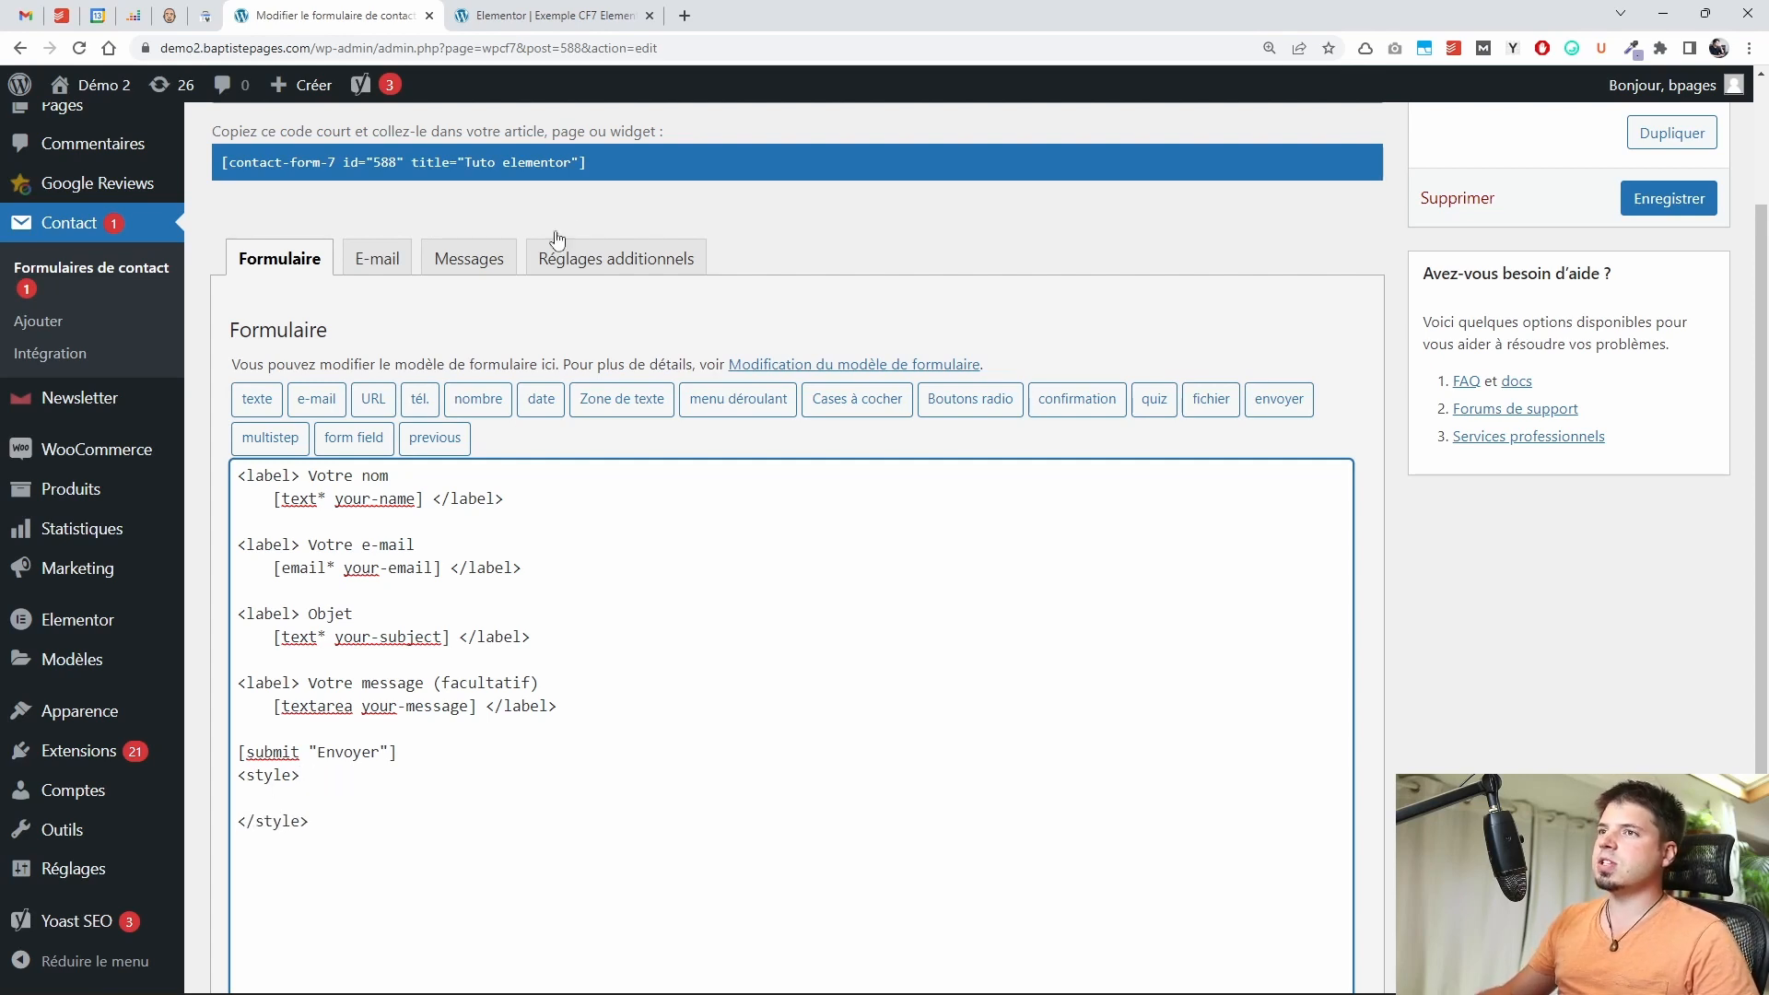
Fill the style block with CSS: fields 100% wide, white, 1px #ddd border, 3px black left border; submit black, 22px, uppercase, 5px letter-spacing; save the form
type(".wpcf7-form input, .wpcf7-form textarea{         width:100%;         background:white;         border:1px solid #ddd;         border-left: 3px solid black;     }     .wpcf7-form input[type=submit]{         background:black;         font-size:22px;         text-transform: uppercase;         letter-spacing: 5px;     }")
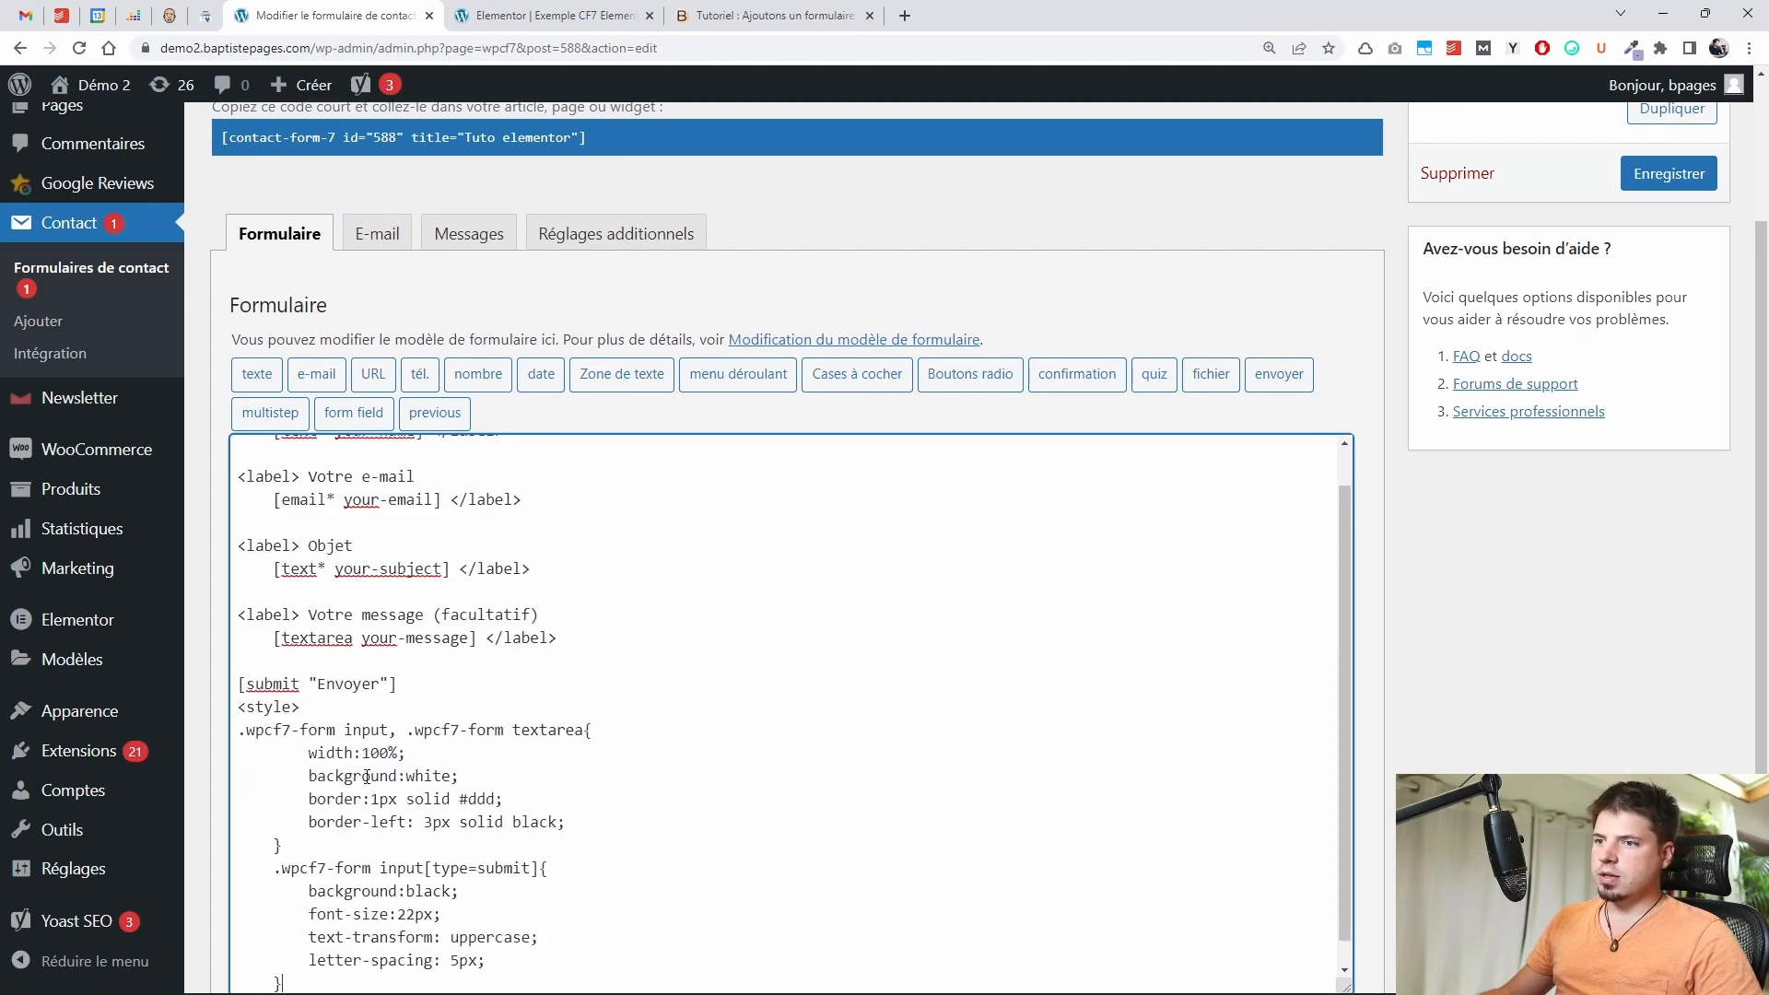
scroll(415, 636, "down", 3)
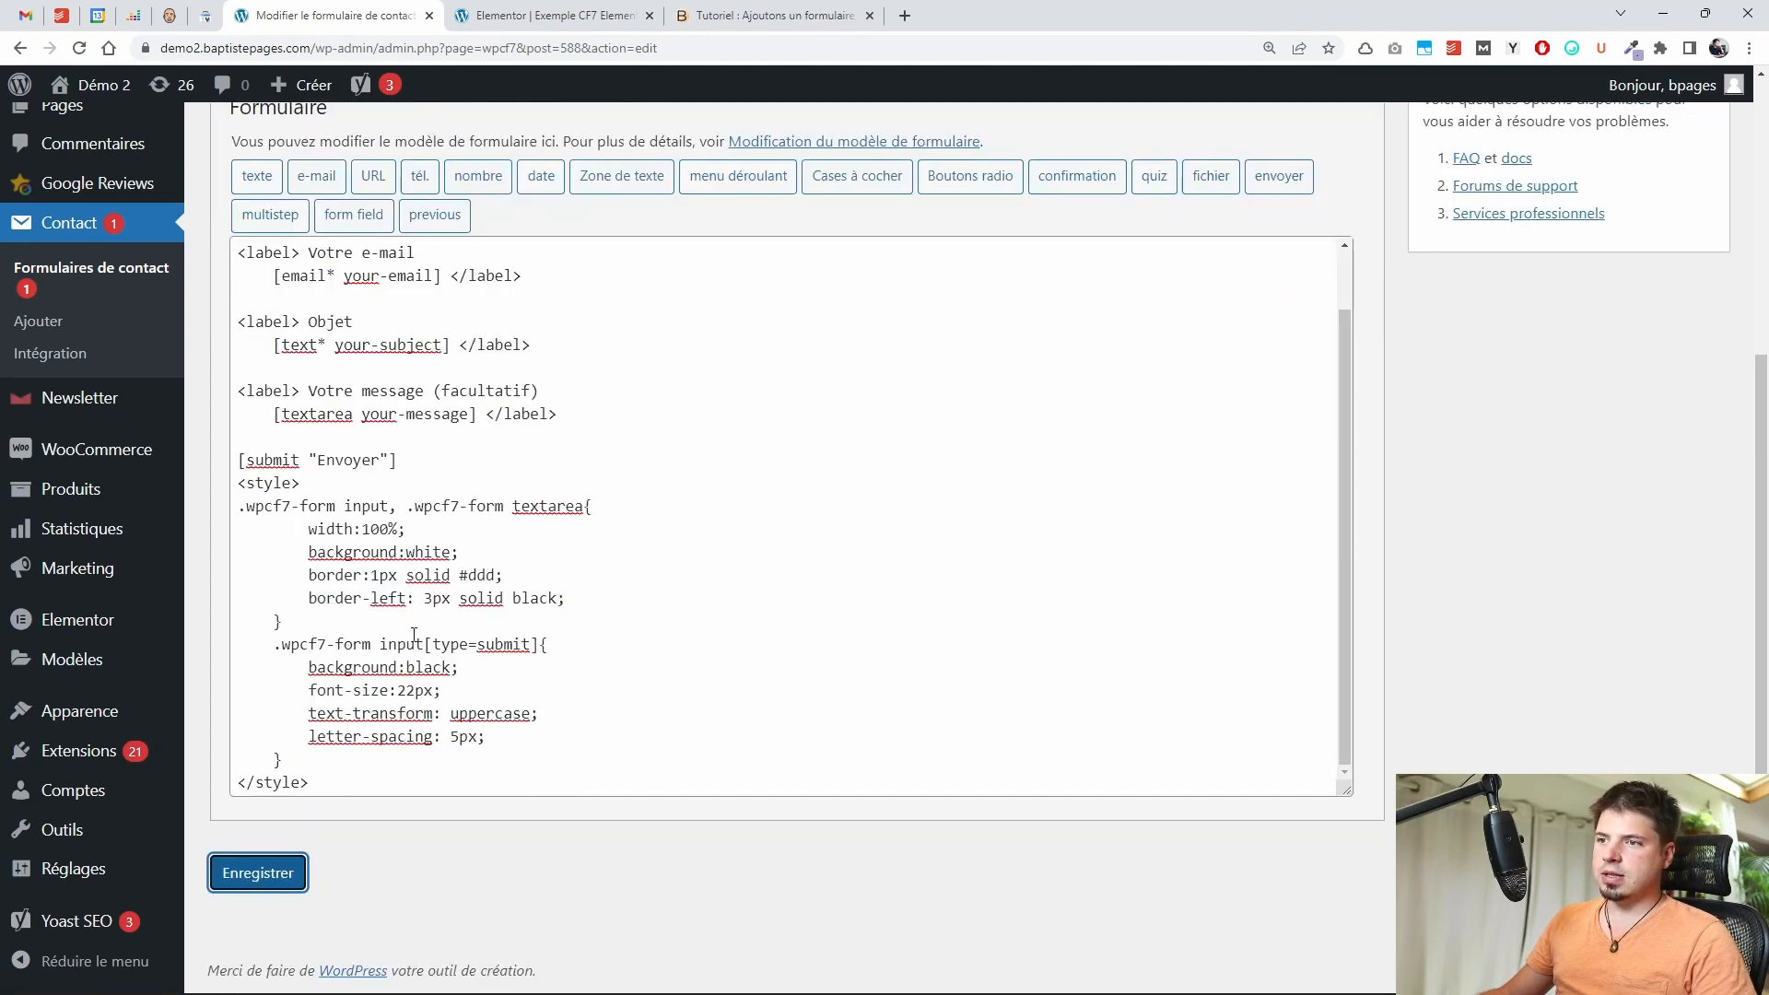
left_click(835, 665)
left_click(263, 873)
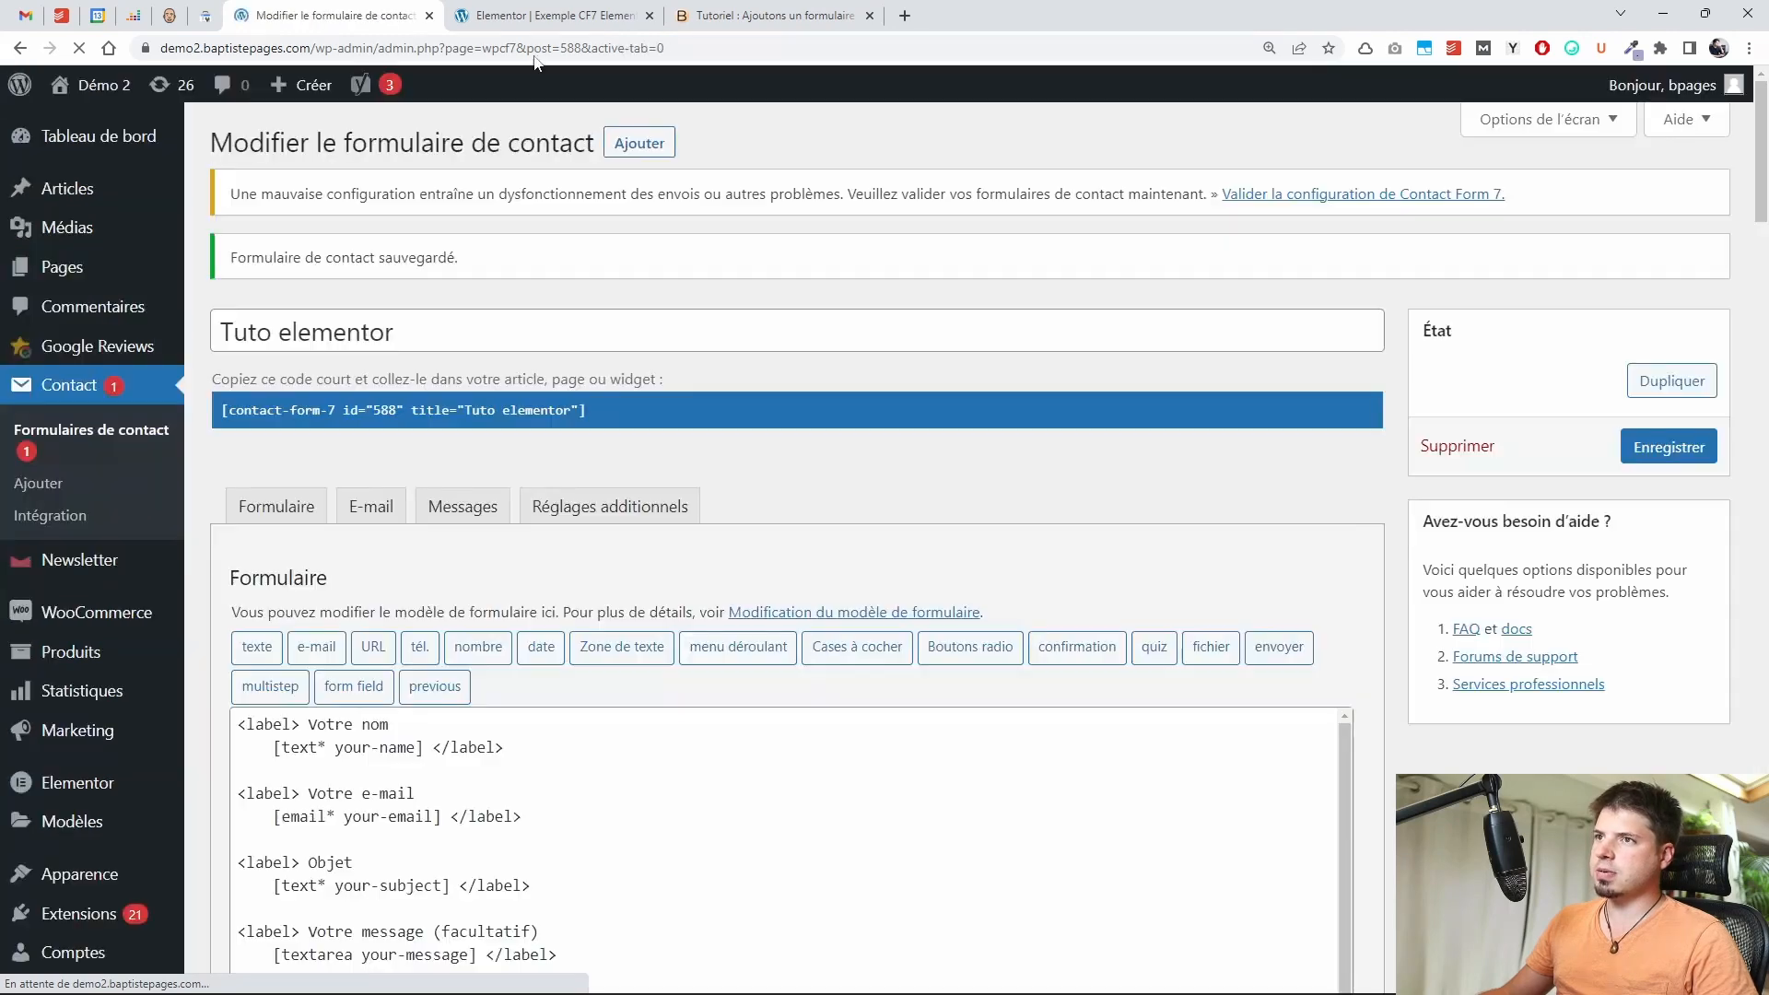
View the published "Exemple CF7 Elementor" page from the Elementor editor and examine the styling of the form fields and submit button
left_click(553, 16)
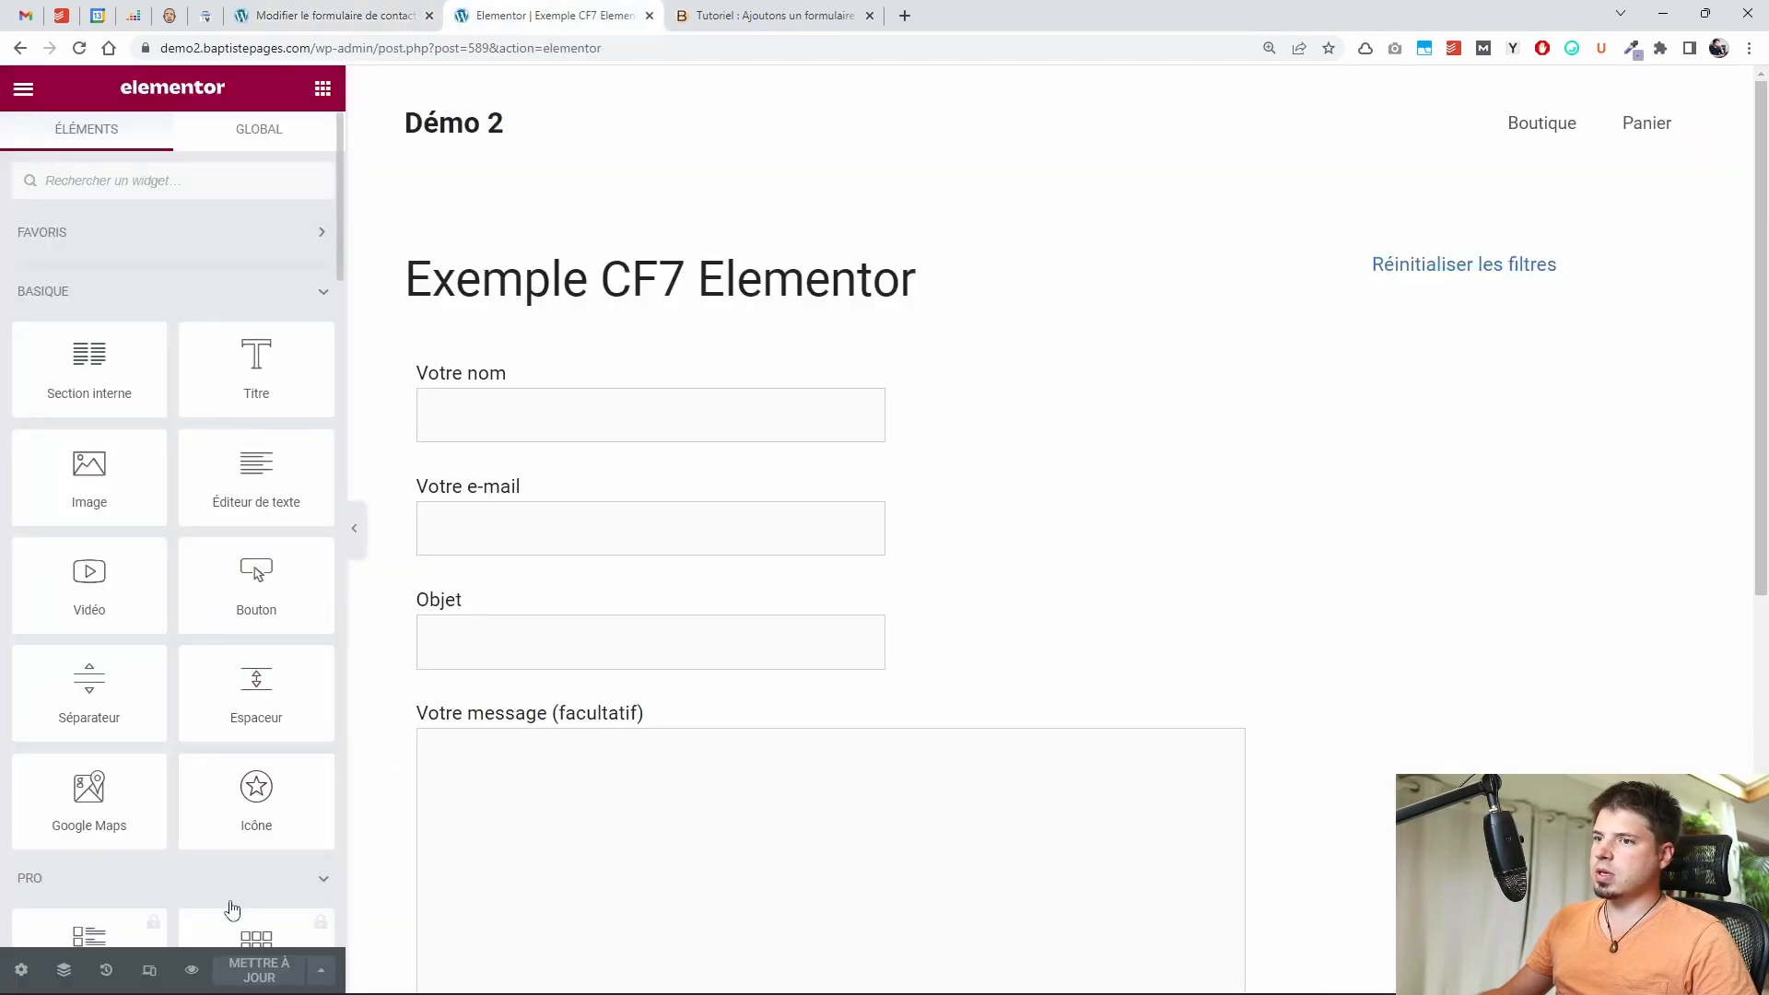
left_click(25, 92)
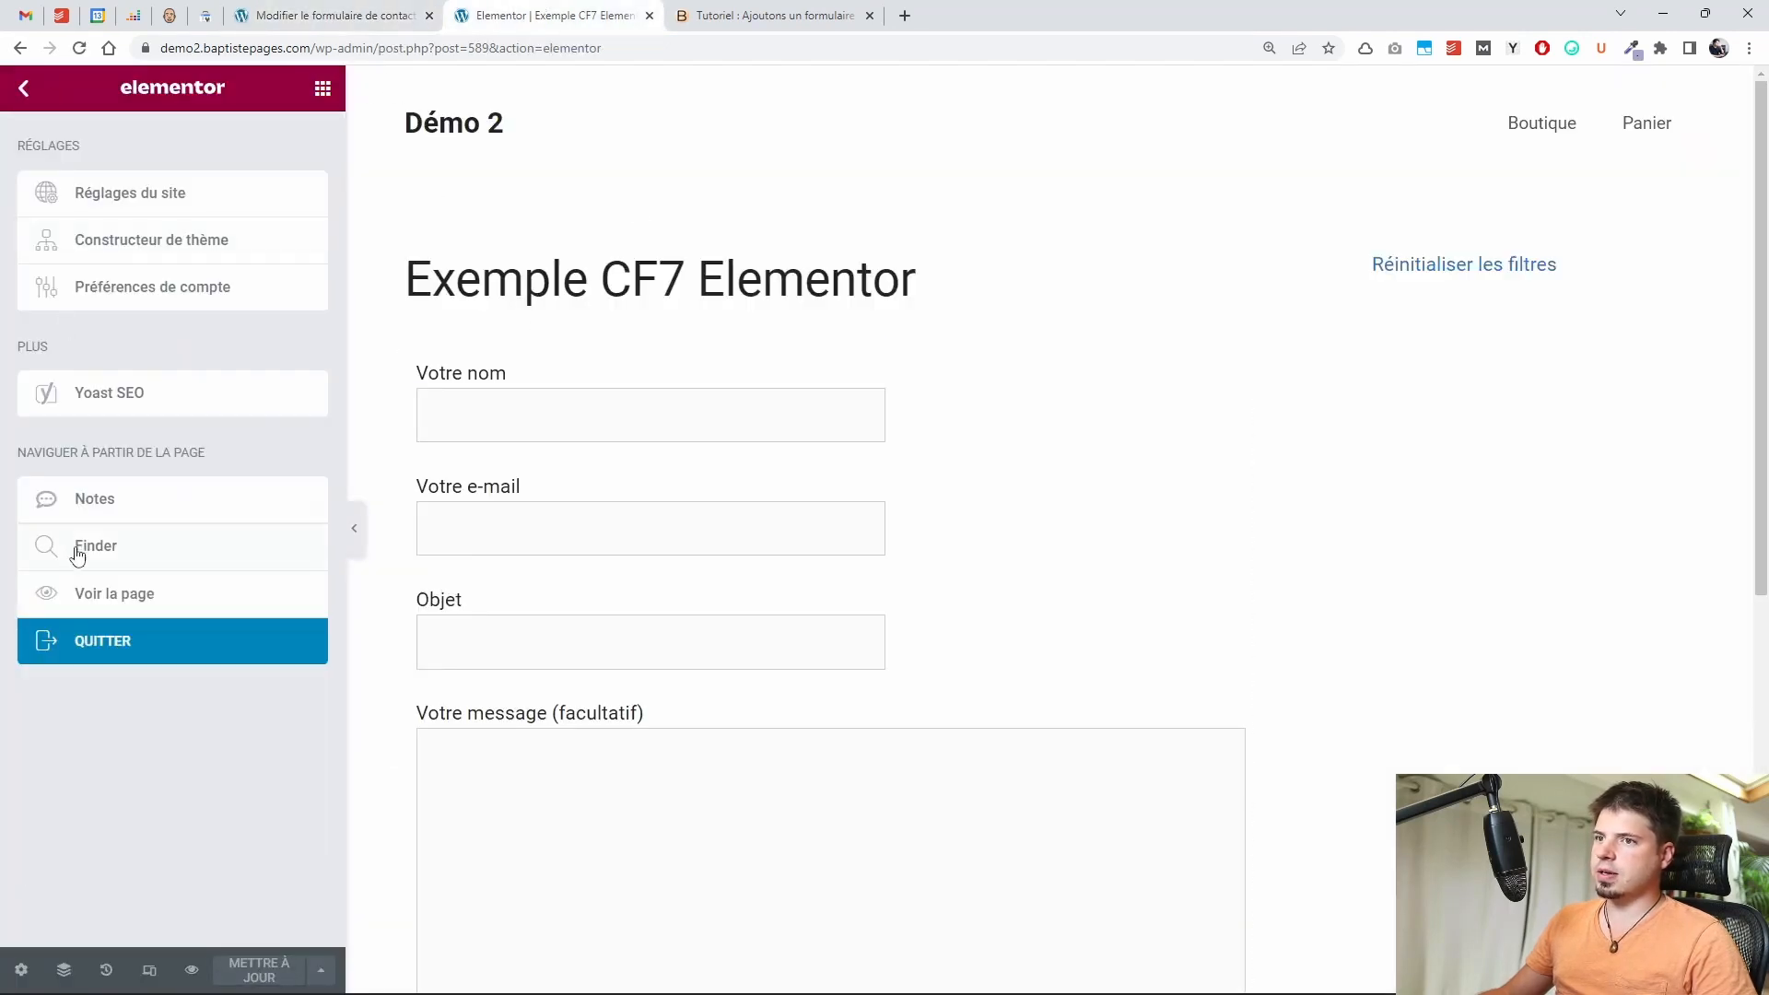
left_click(79, 595)
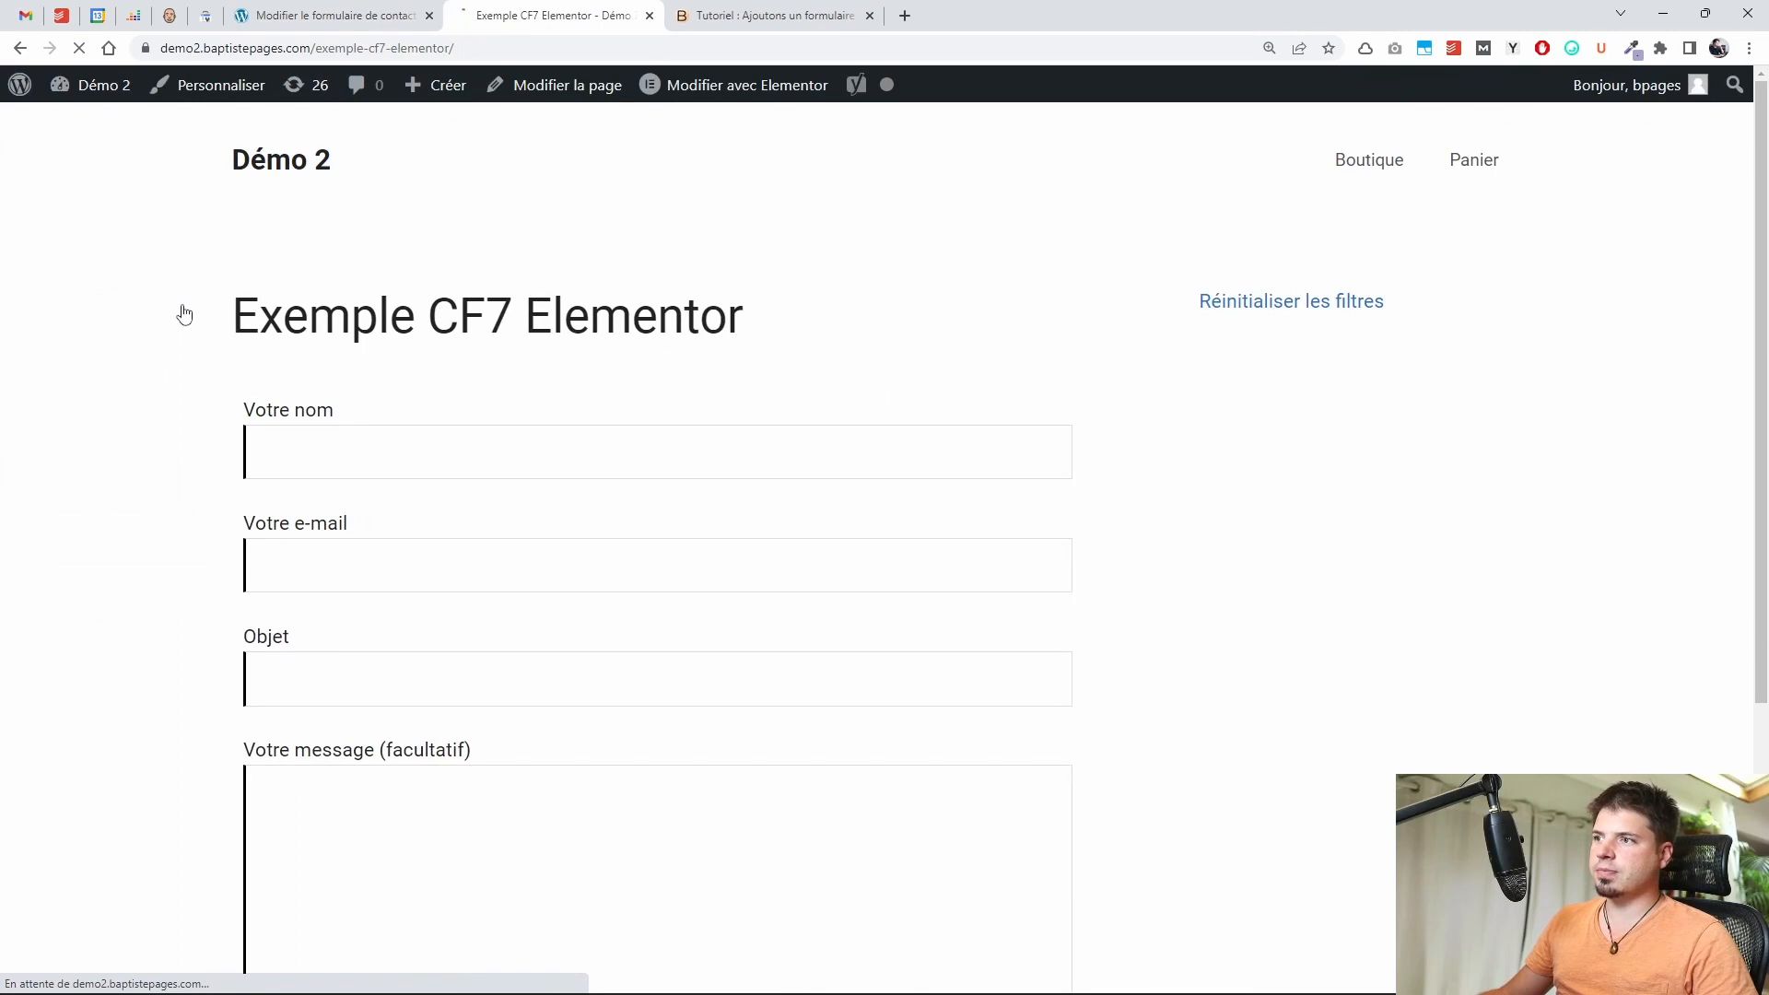
scroll(185, 314, "down", 3)
scroll(371, 679, "up", 1)
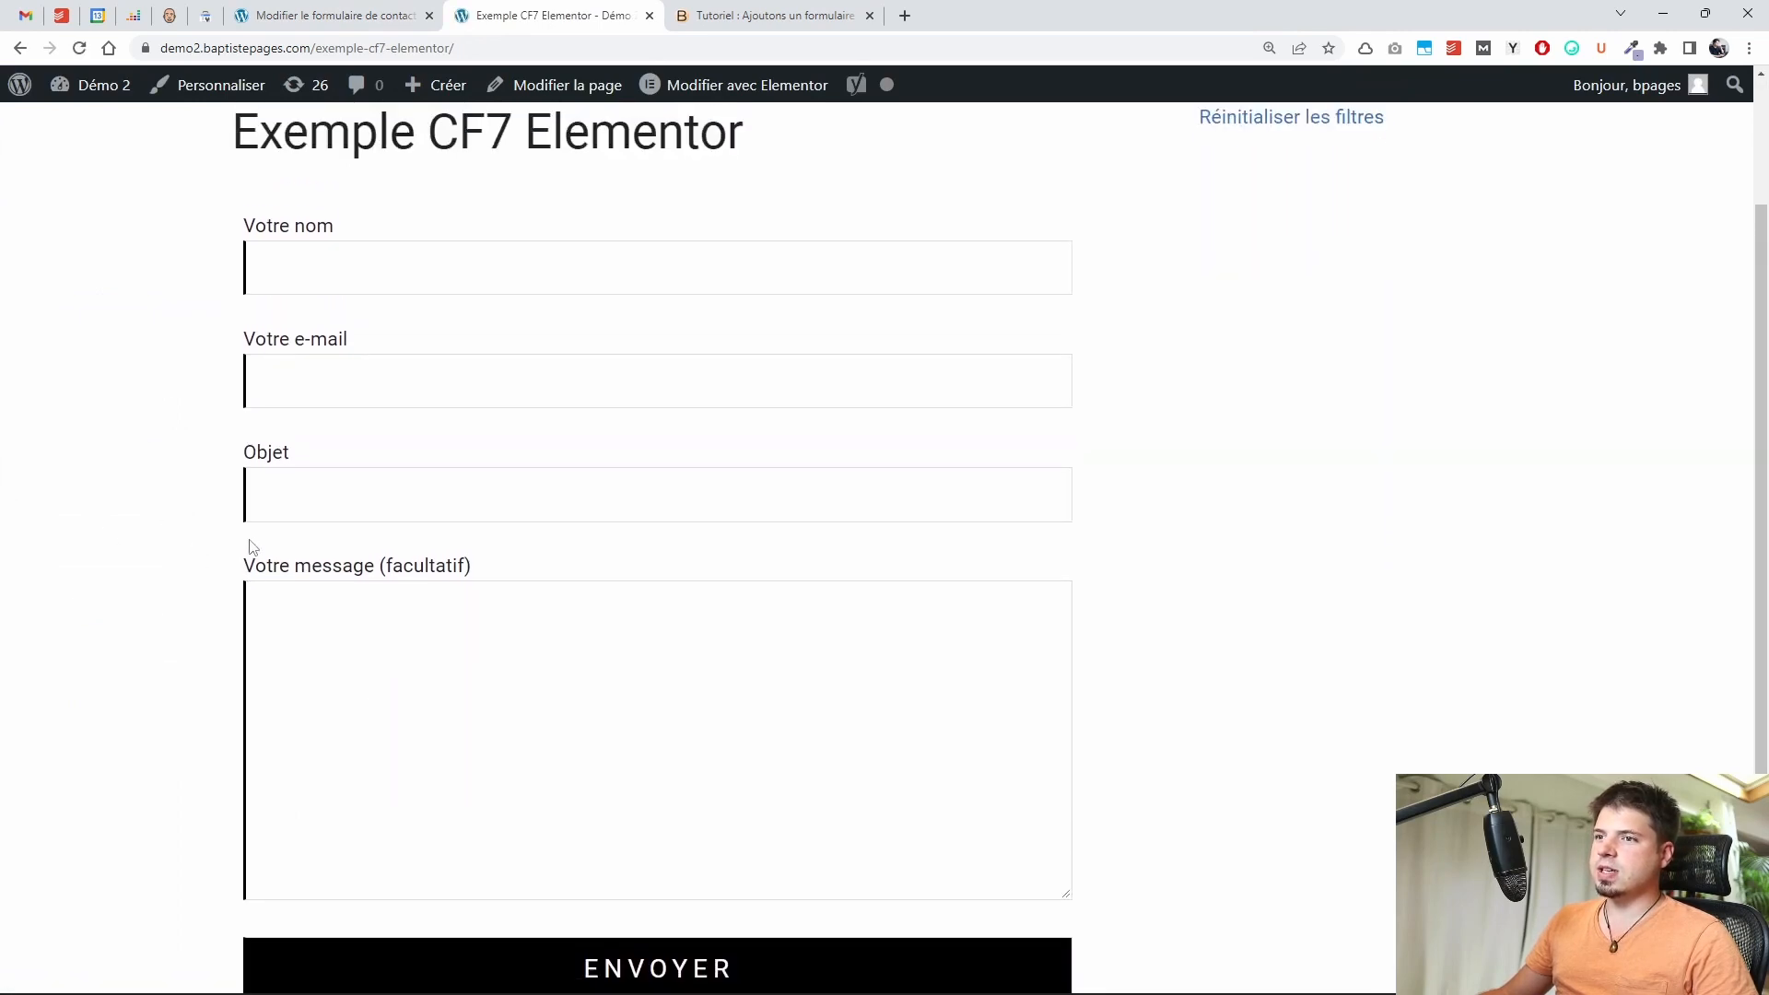
scroll(243, 566, "up", 2)
scroll(672, 260, "down", 3)
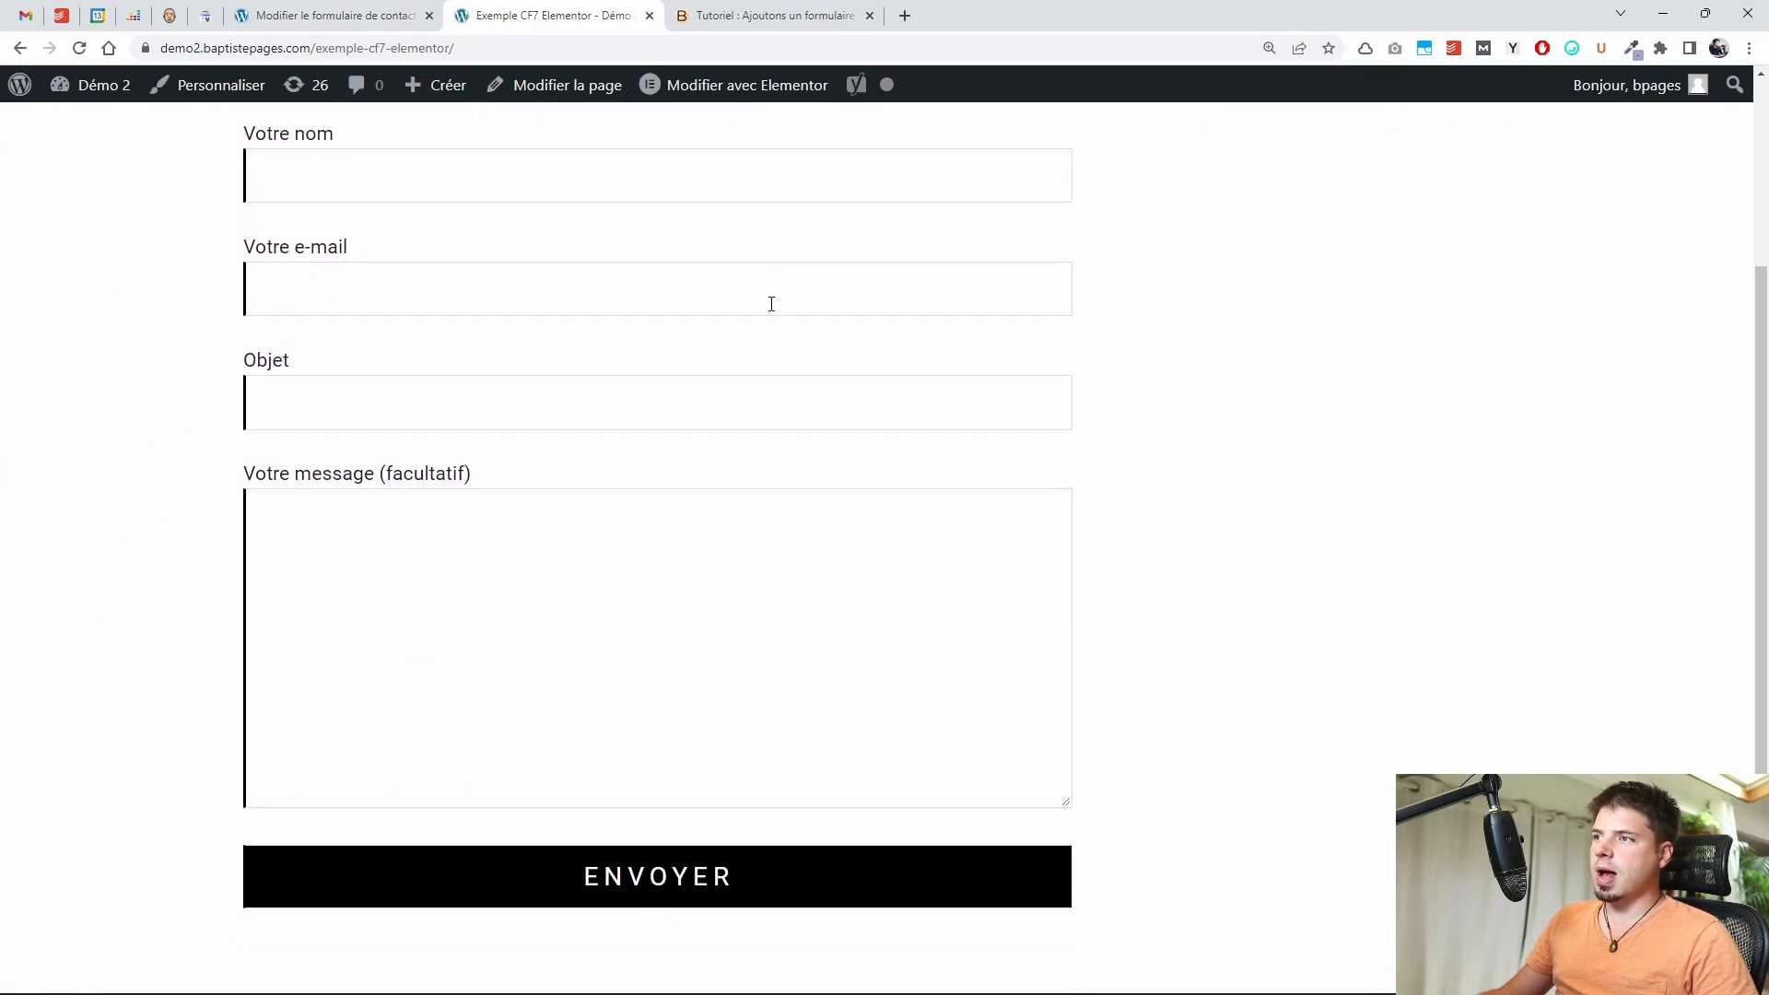